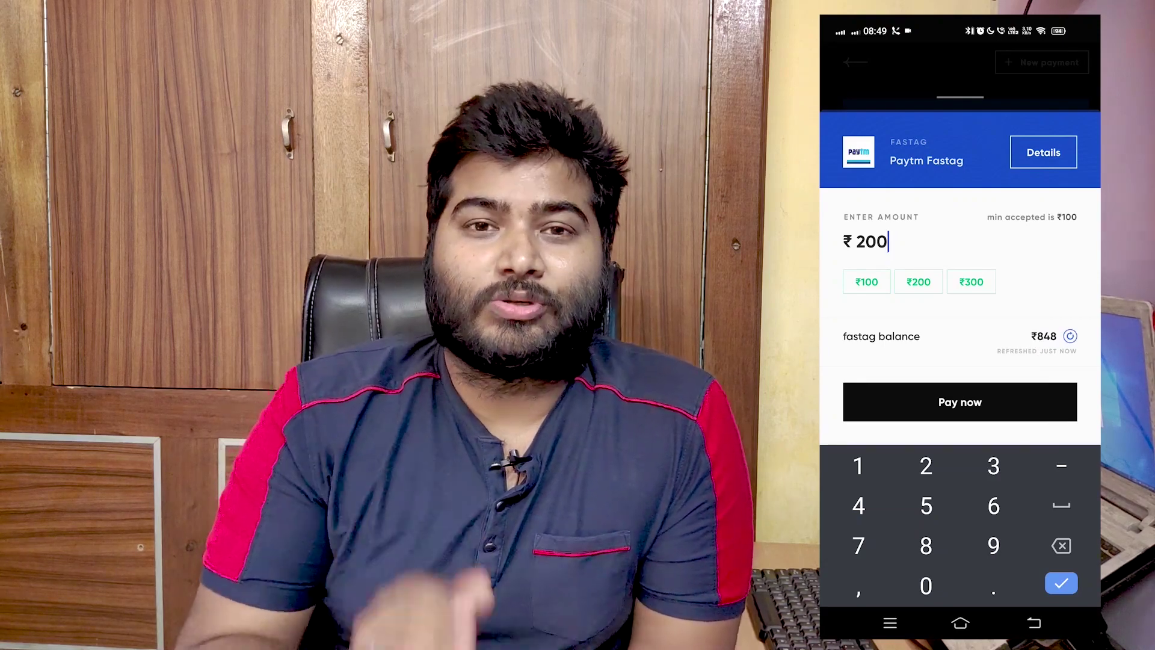
key(Return)
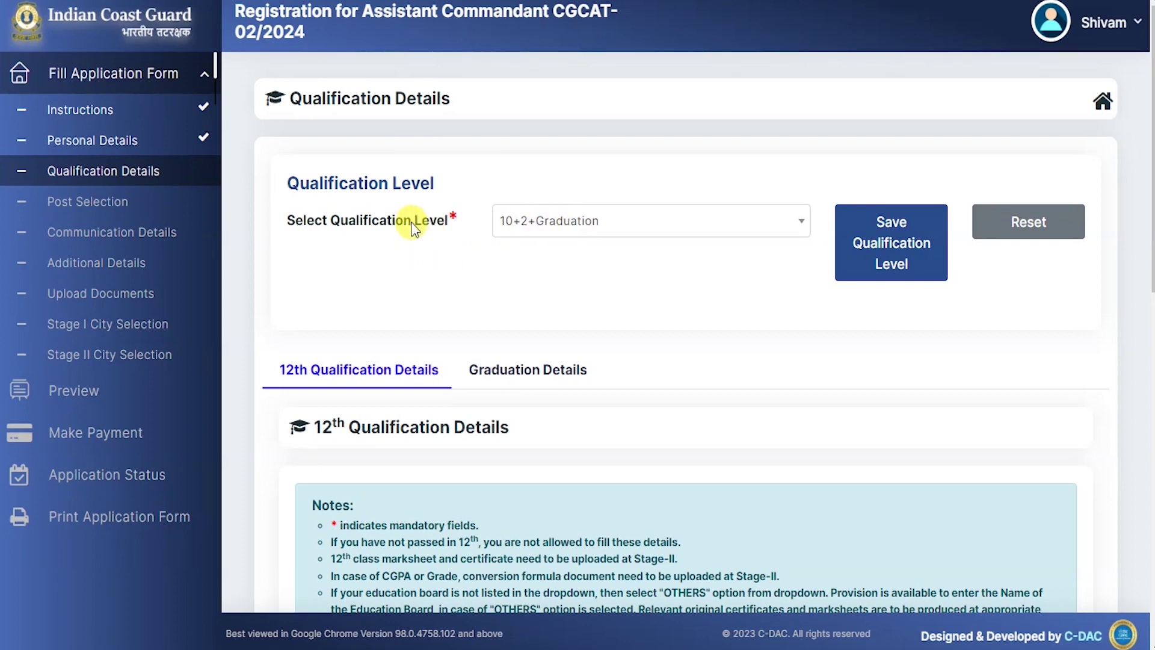
Choose 10+2+Graduation as the qualification level and save it.
click(517, 223)
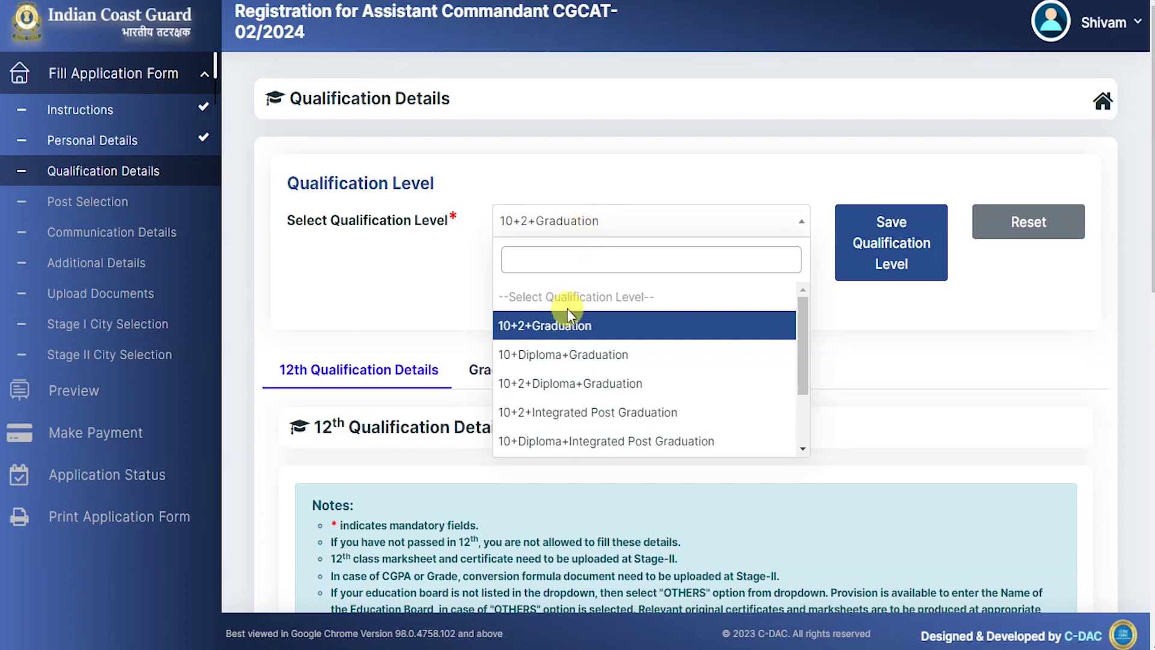
click(611, 328)
click(631, 226)
click(626, 331)
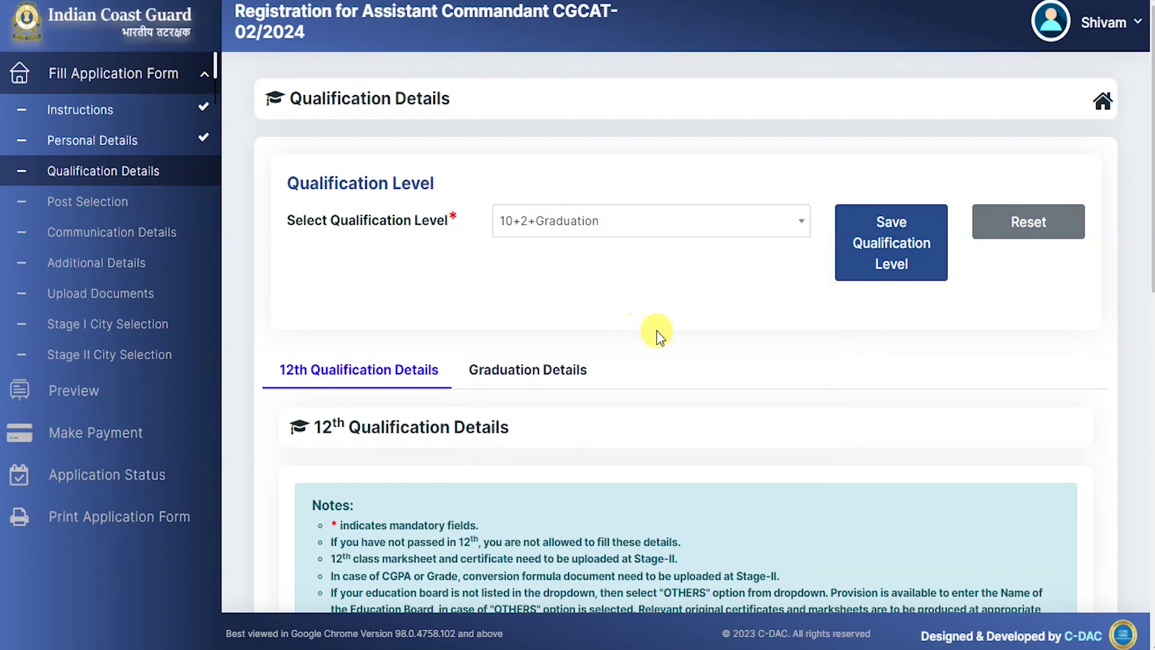
click(890, 256)
Review the 12th qualification details, including the education board choices and subject marks, and save them.
scroll(432, 241, down, 7)
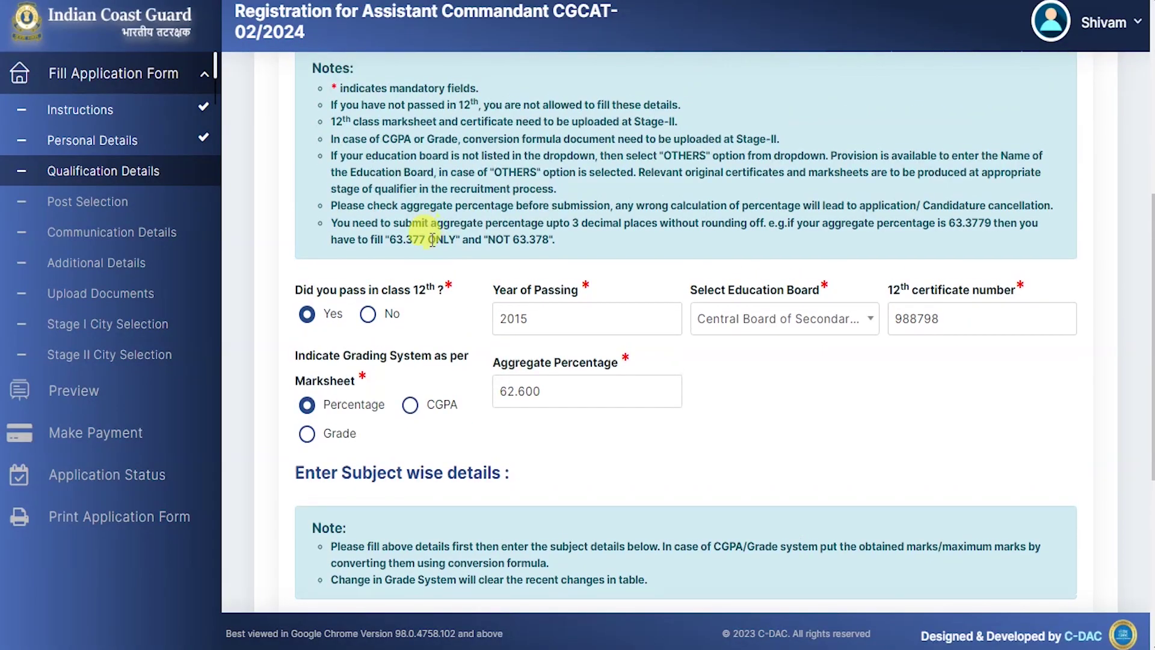
scroll(618, 498, down, 2)
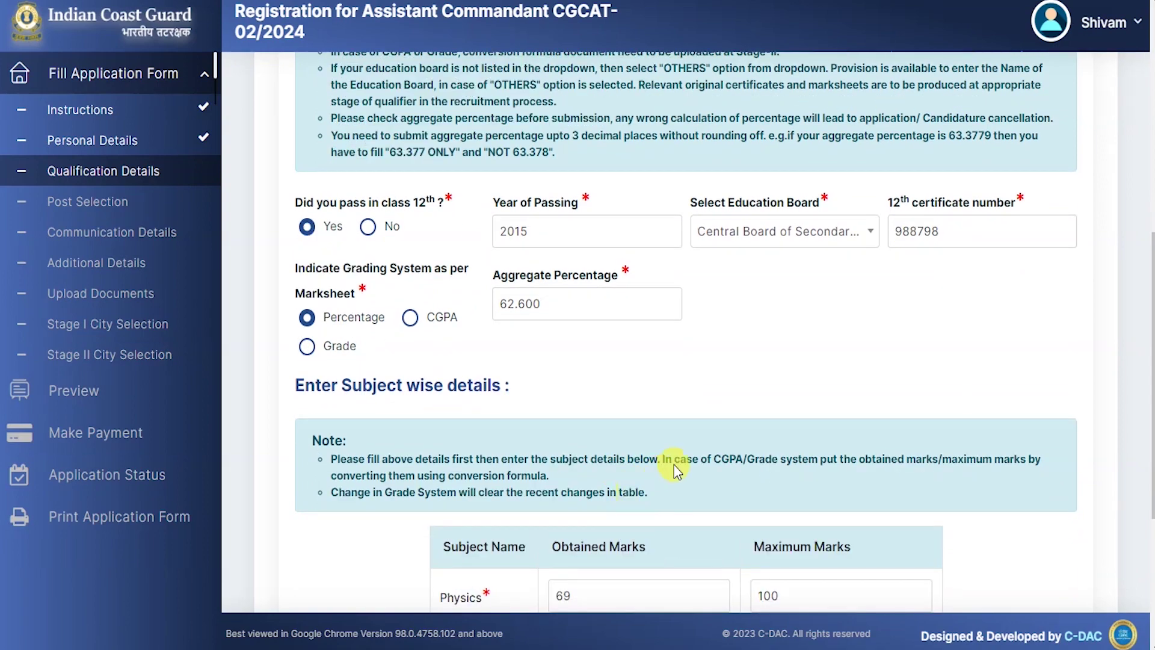
scroll(867, 361, up, 2)
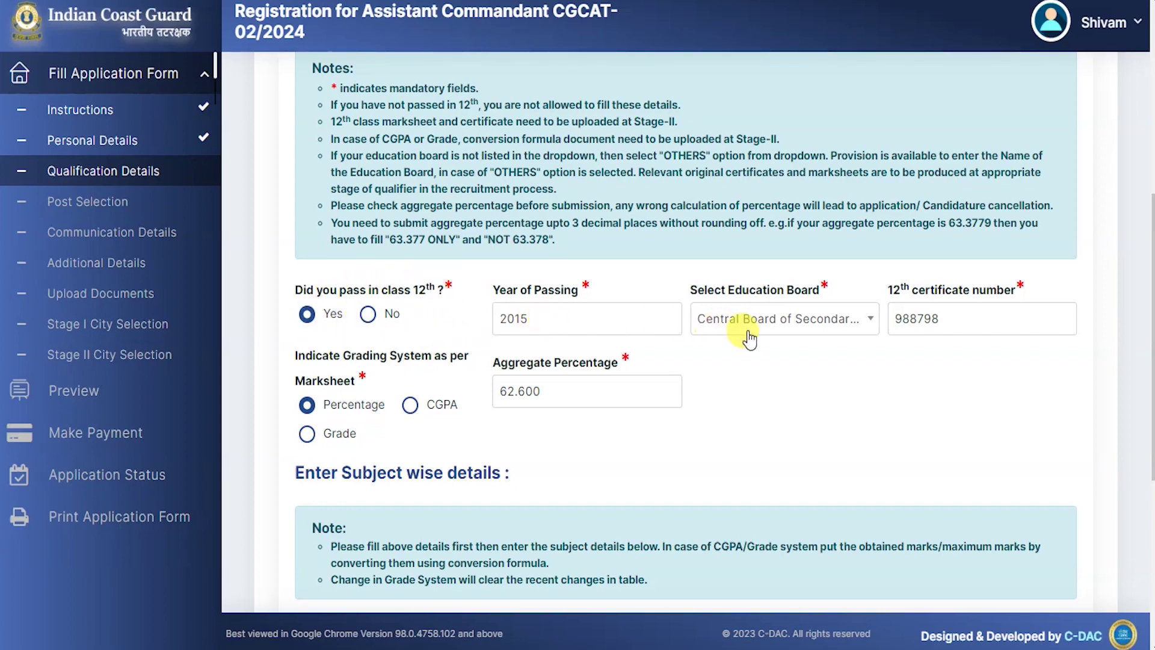
click(804, 322)
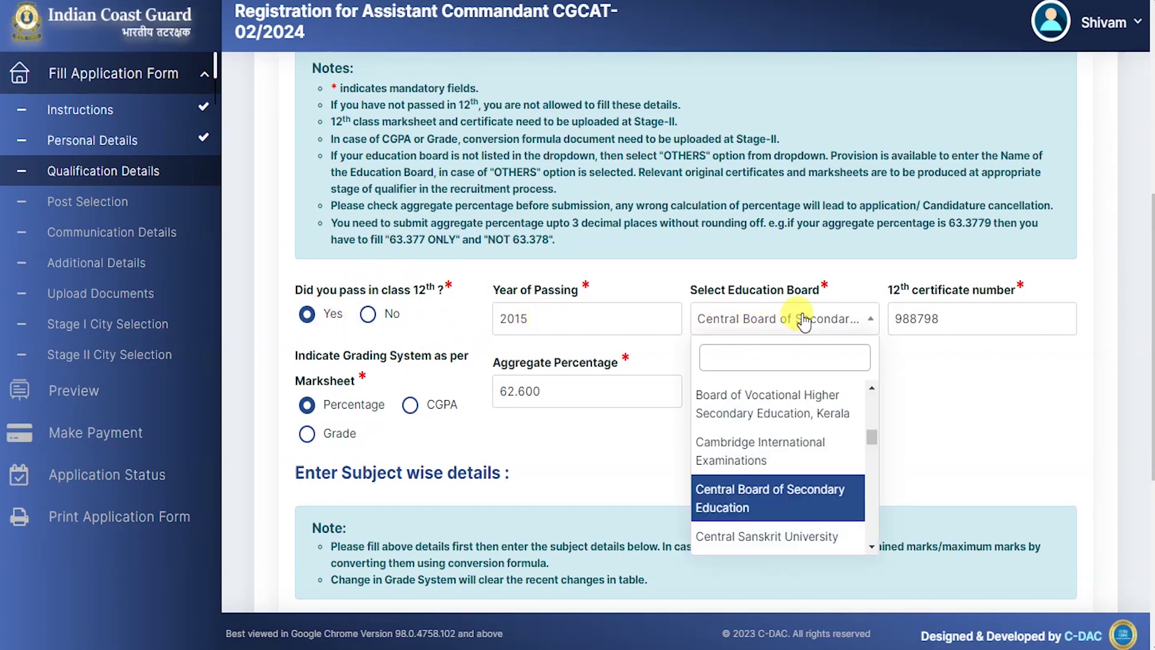
click(804, 322)
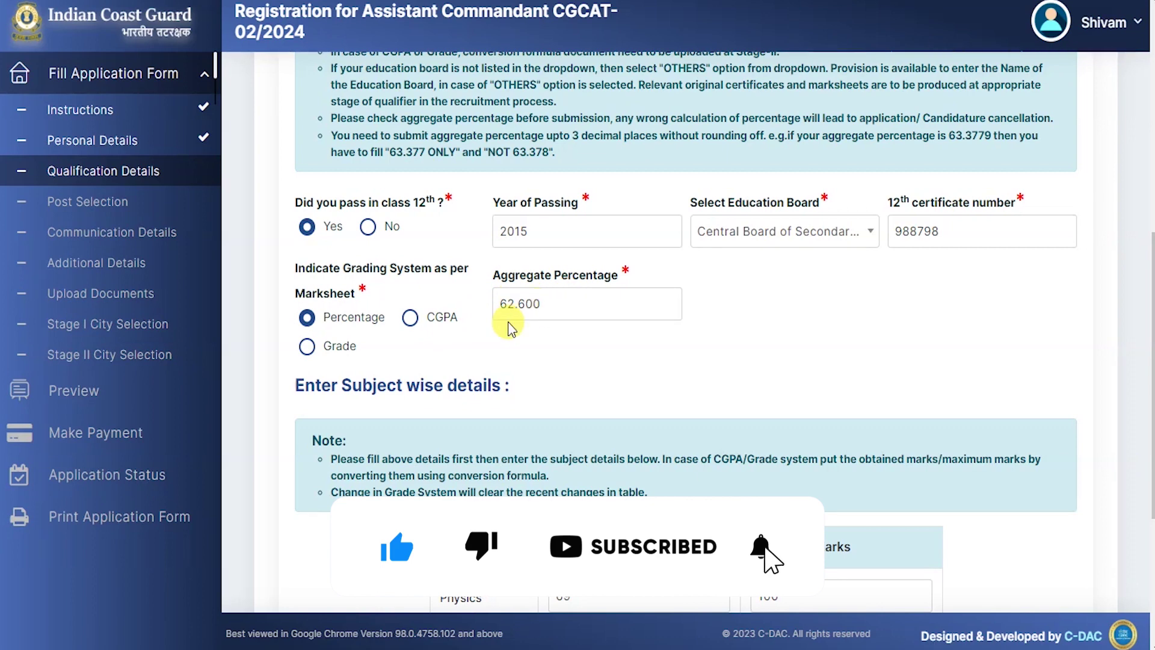
scroll(531, 322, down, 2)
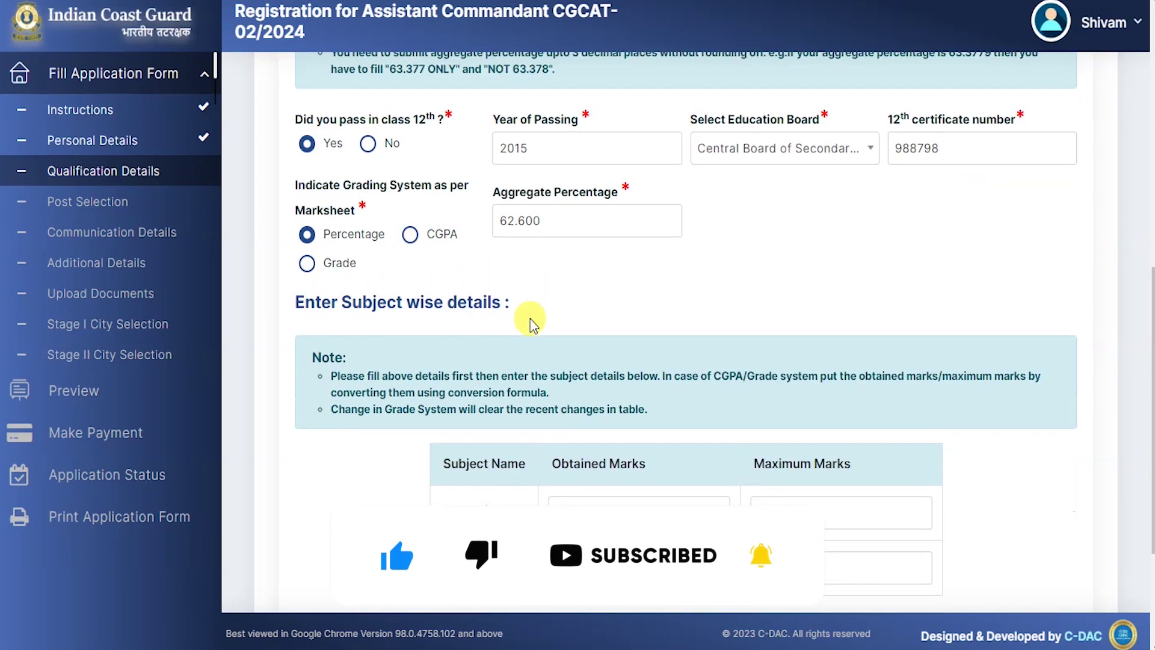
scroll(530, 322, down, 2)
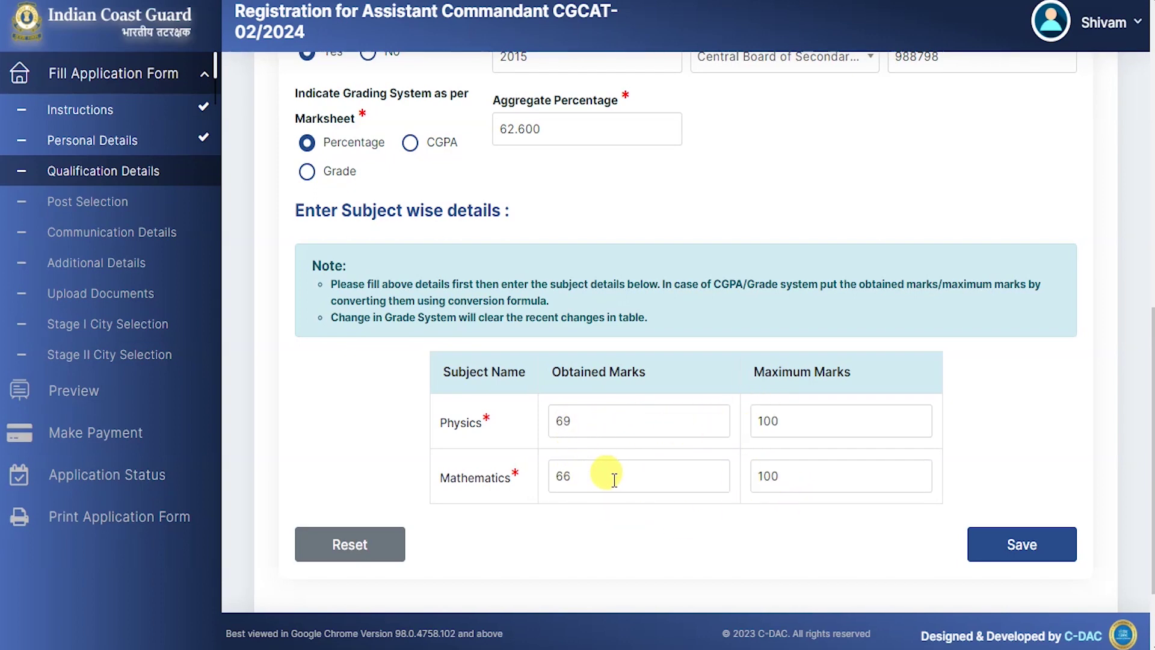
click(1005, 544)
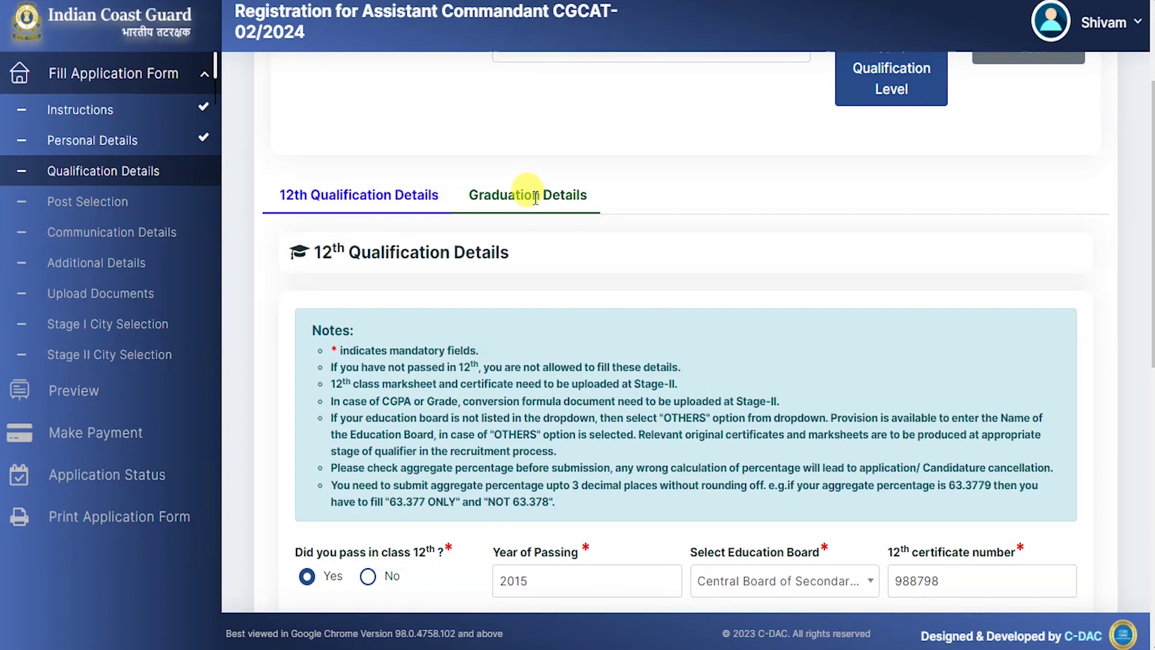
In the graduation details, mark graduation as successfully completed and set the year of passing to 2020.
click(536, 197)
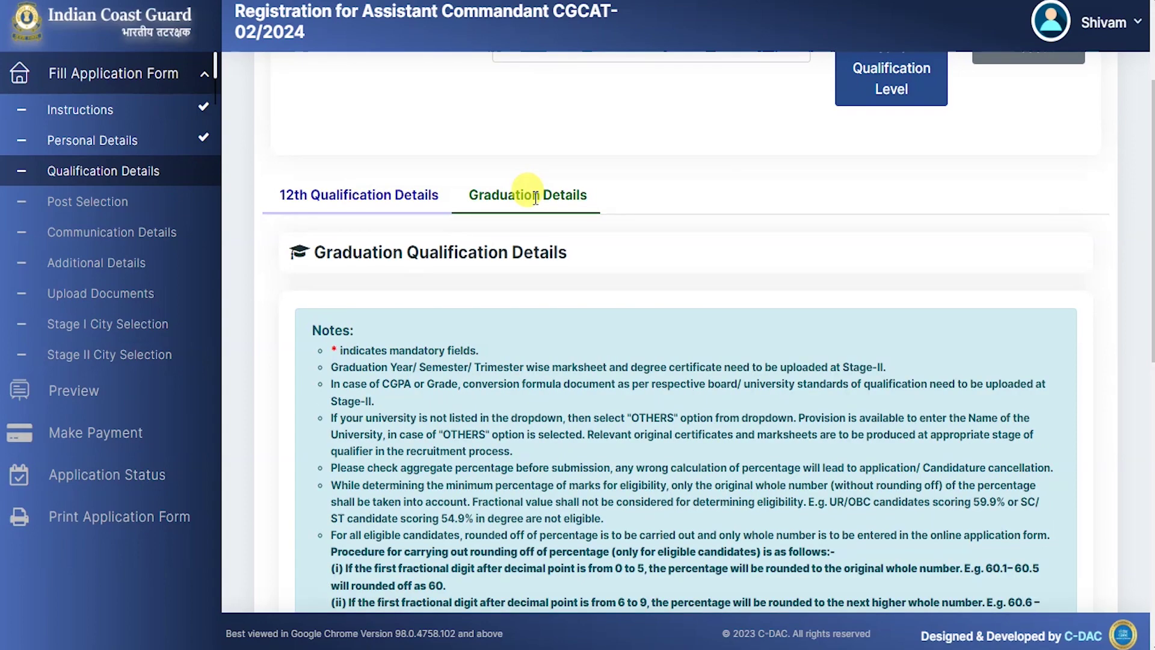
scroll(546, 232, down, 5)
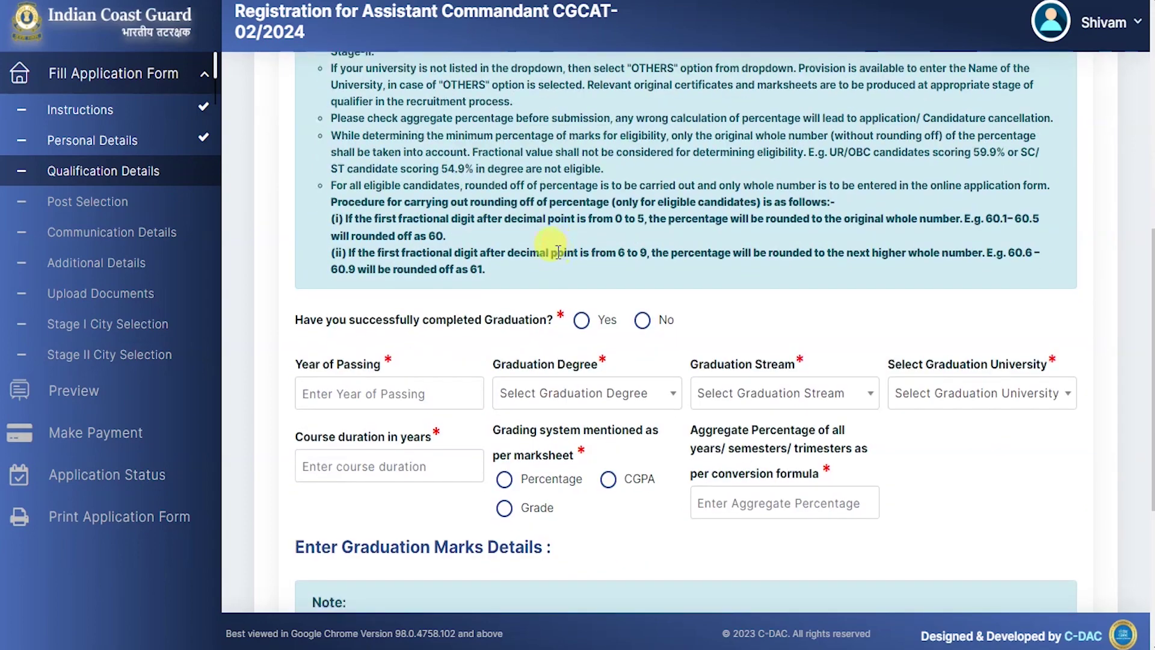
drag(326, 316, 583, 325)
click(581, 321)
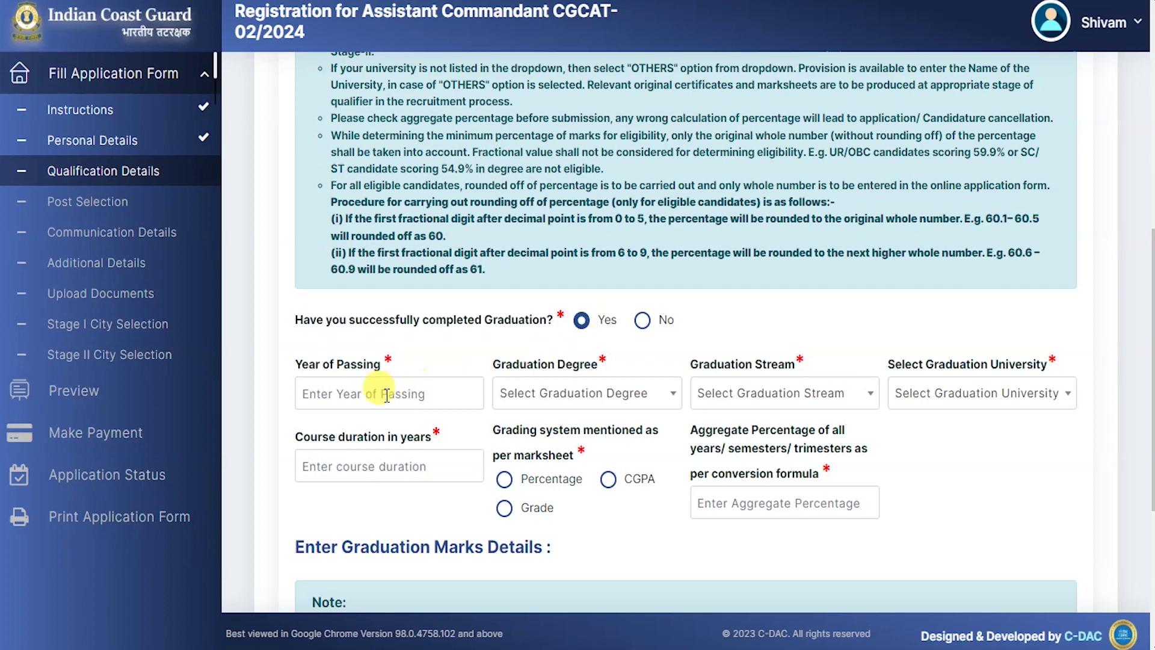
click(357, 392)
click(371, 486)
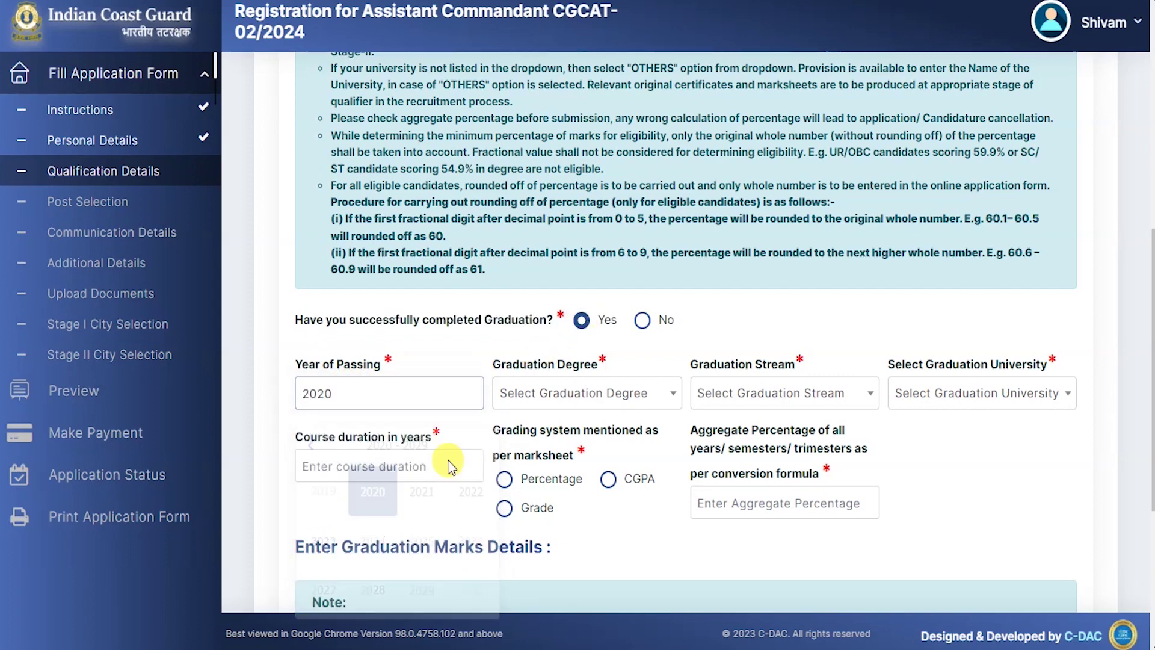
Set the graduation degree to Bachelor of Science(BSc) and the graduation stream to Mathematics(Maths).
click(584, 394)
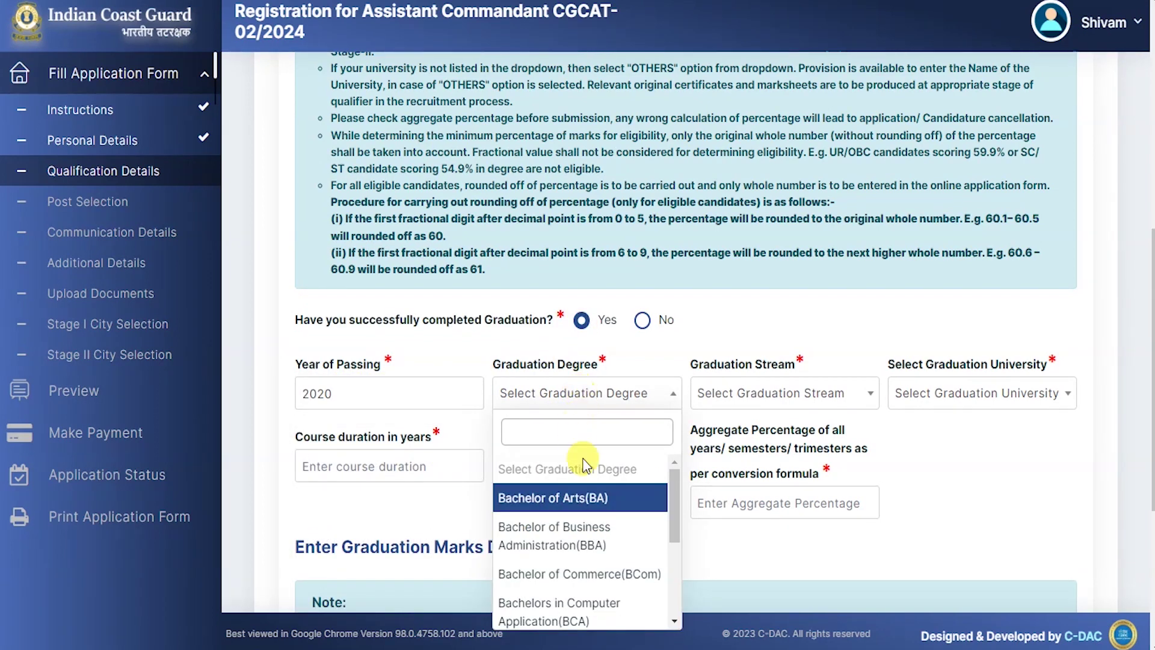
scroll(602, 578, down, 3)
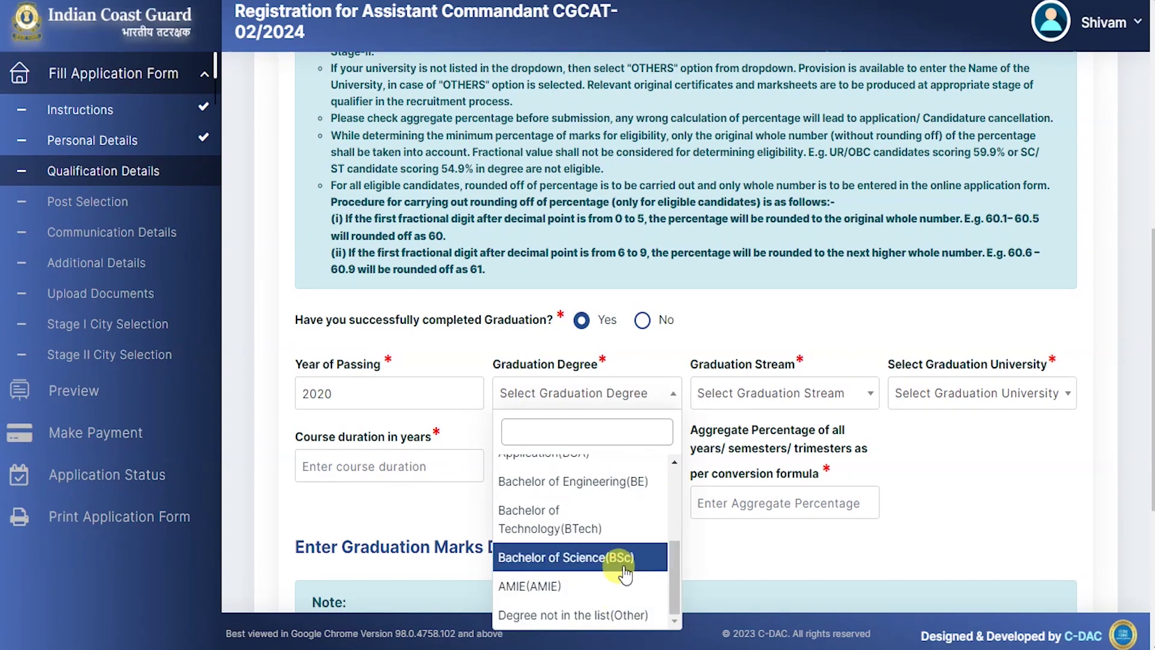
click(622, 557)
click(808, 392)
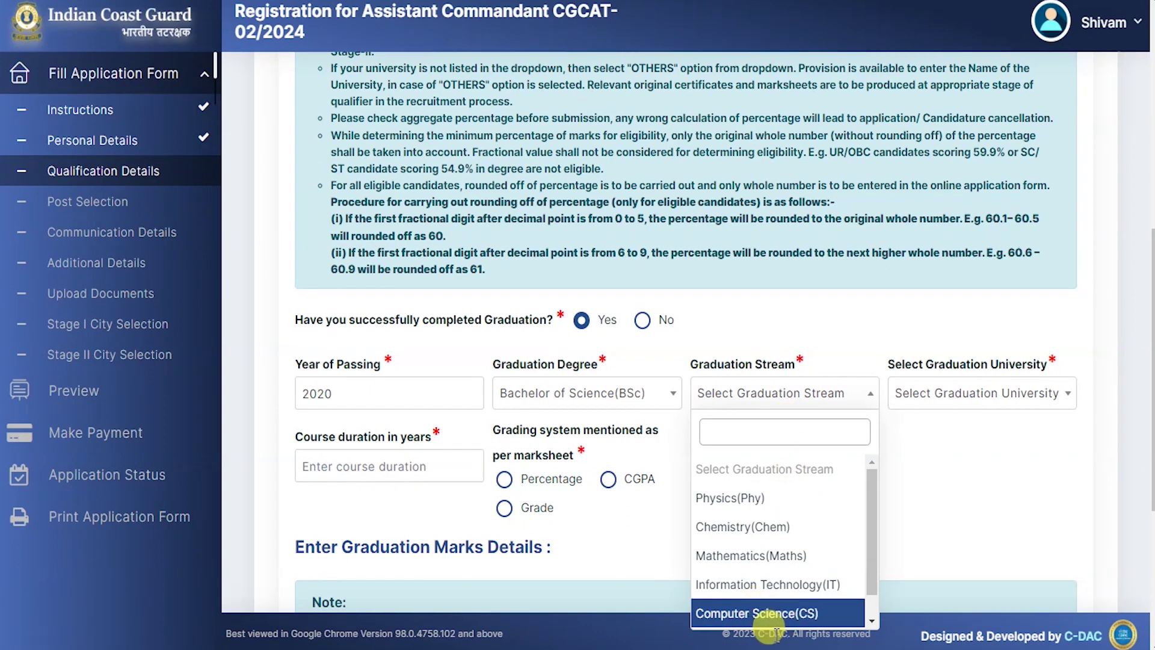
scroll(812, 554, down, 1)
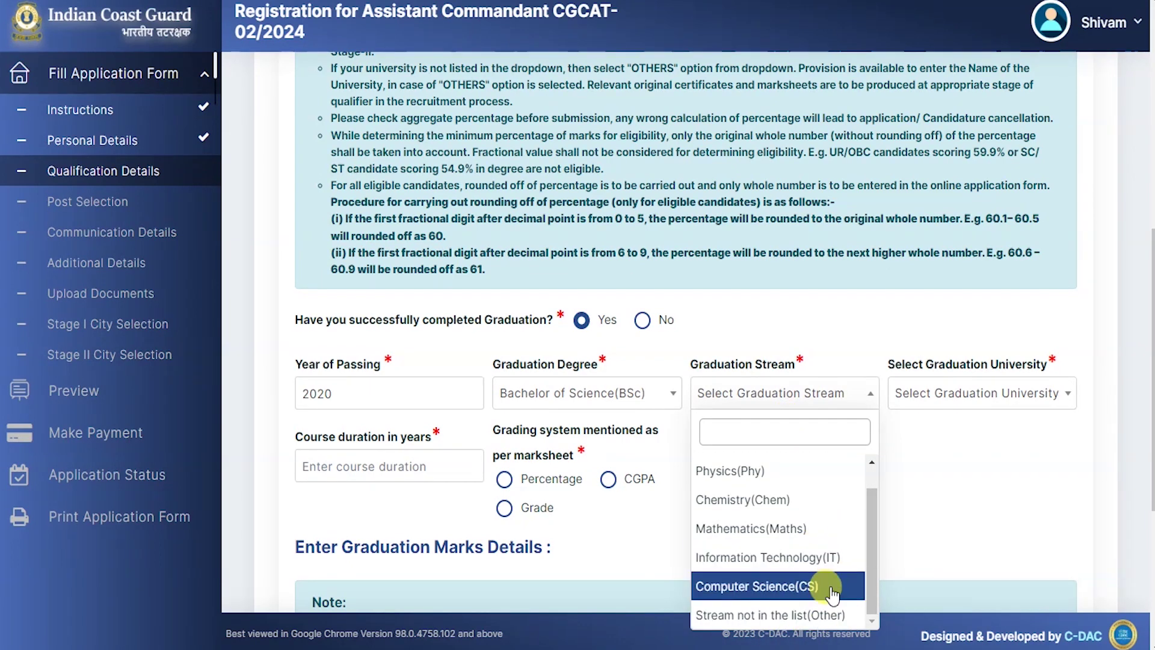
scroll(761, 472, up, 1)
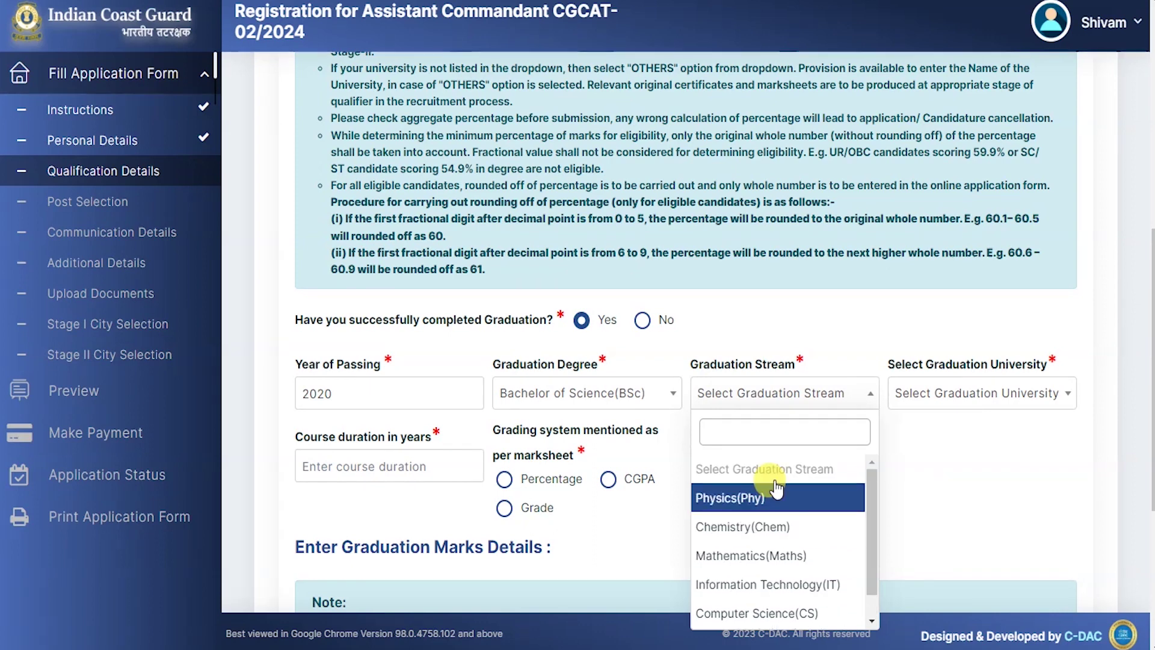
click(819, 564)
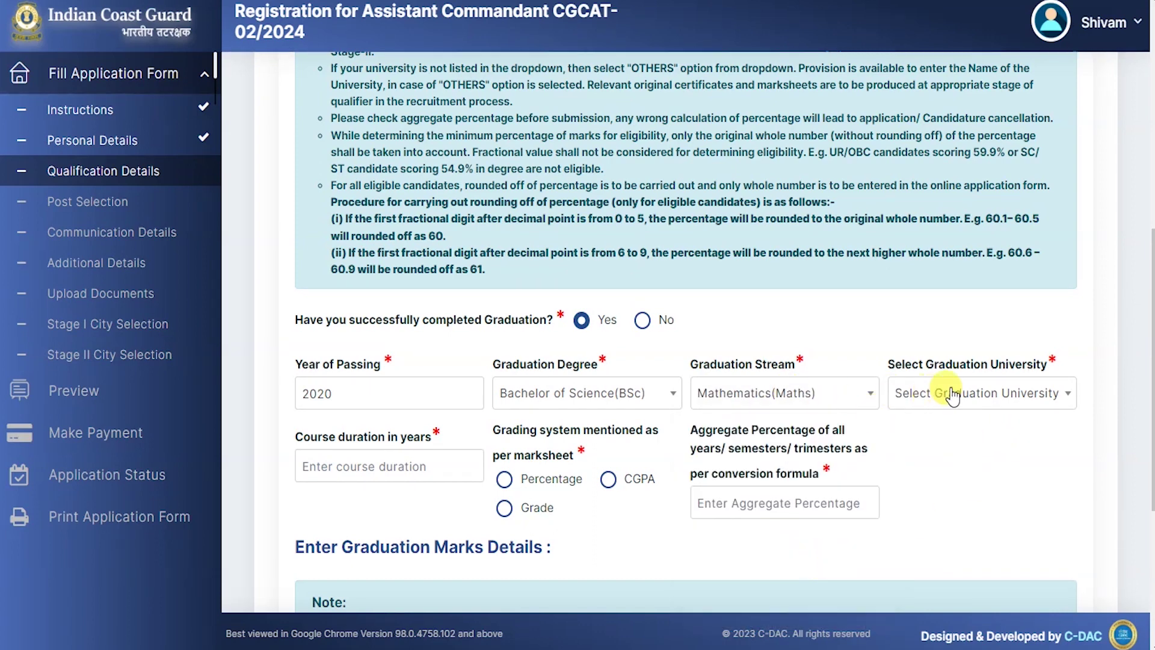
Find and select Jiwaji University, Gwalior as the graduation university.
click(1047, 392)
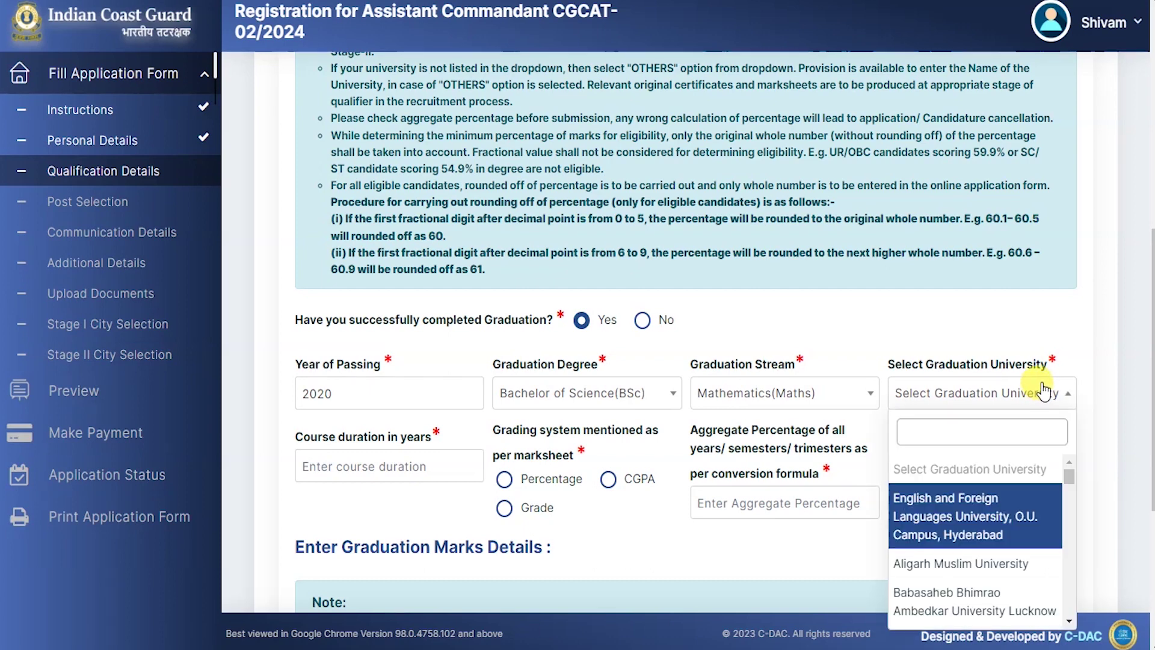
text(jiwa)
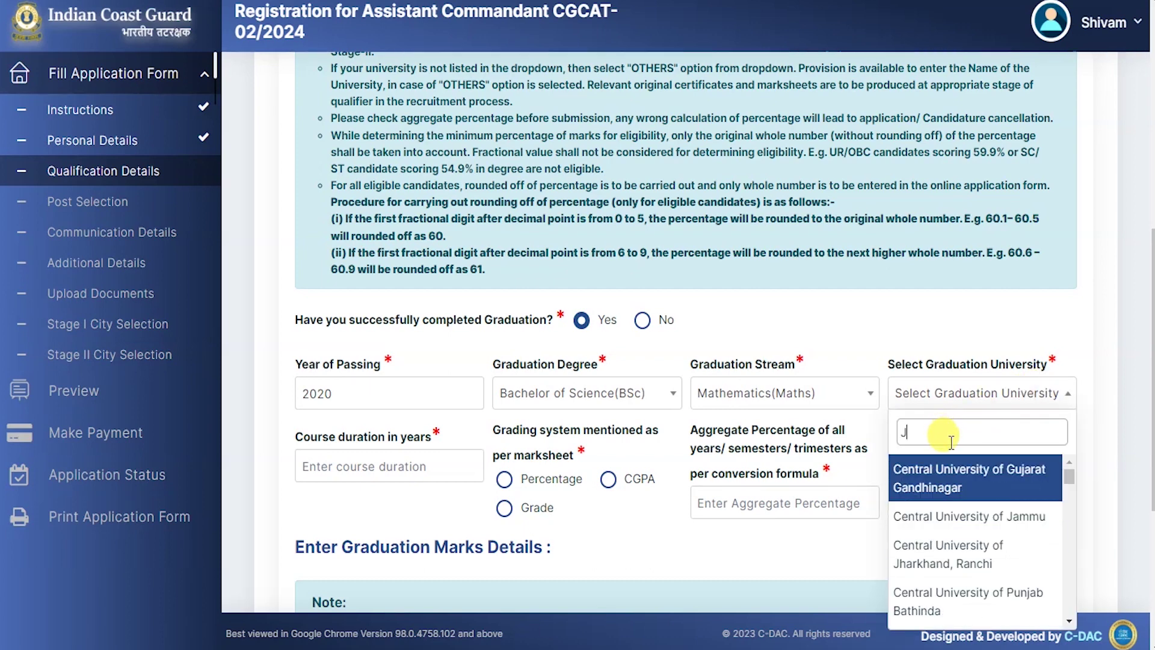
click(953, 472)
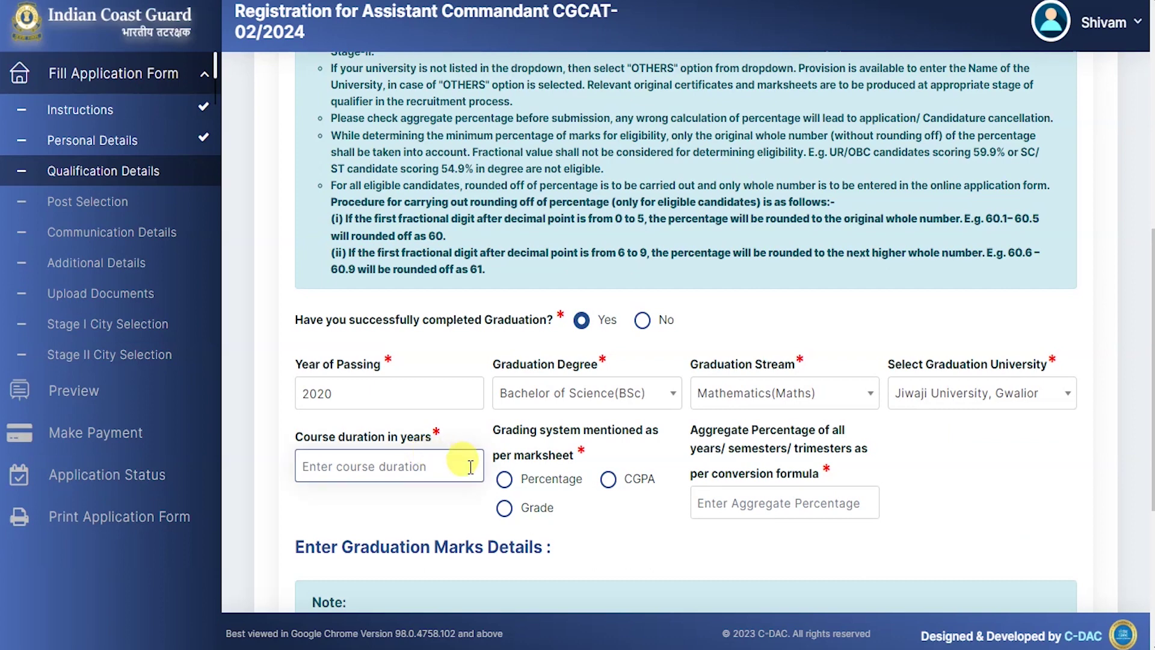
Set the course duration to 3 years and the marksheet grading system to Percentage.
text(3)
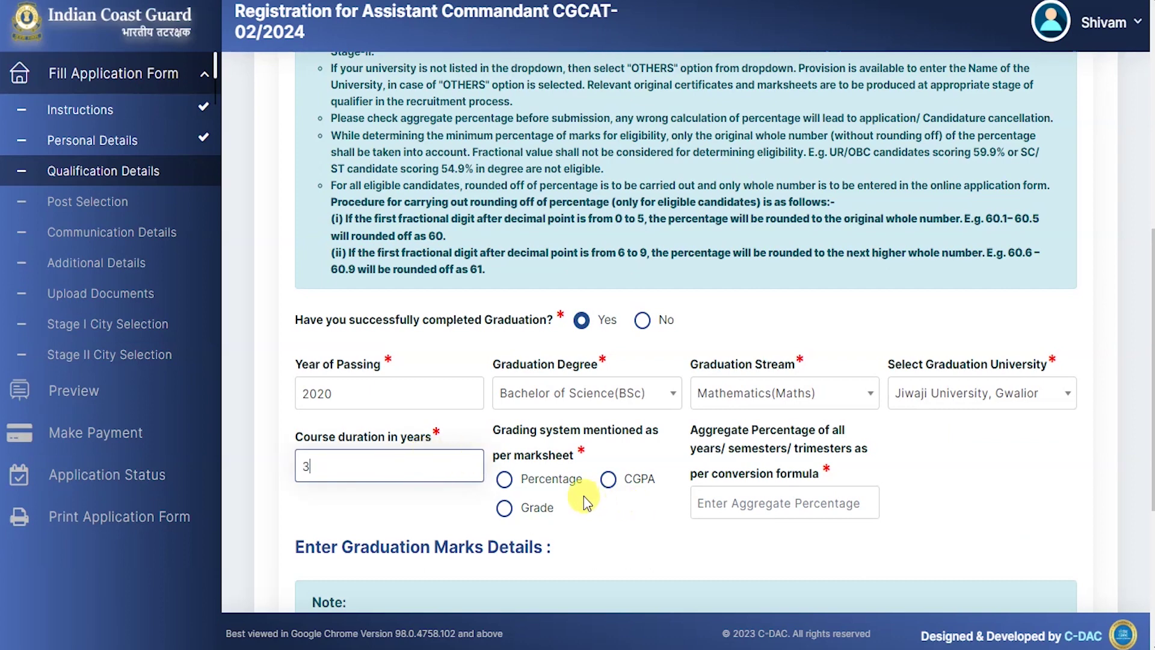
click(559, 479)
scroll(765, 401, down, 2)
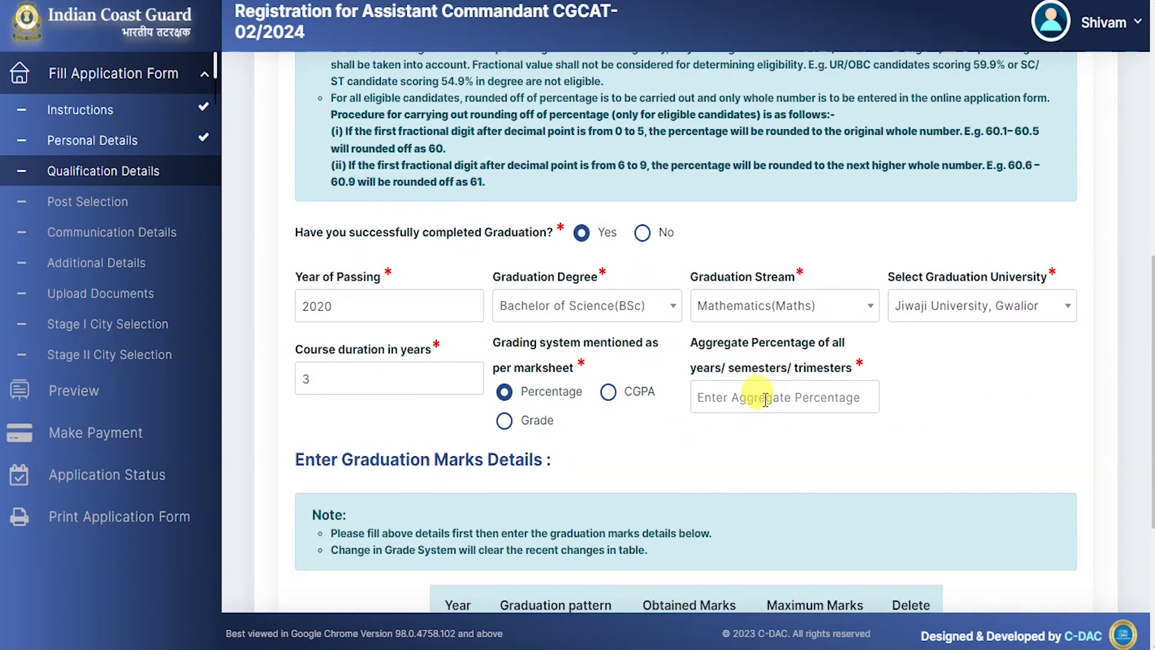
Add a year-wise row to the graduation marks table and set its graduation pattern to Semester.
scroll(815, 400, down, 3)
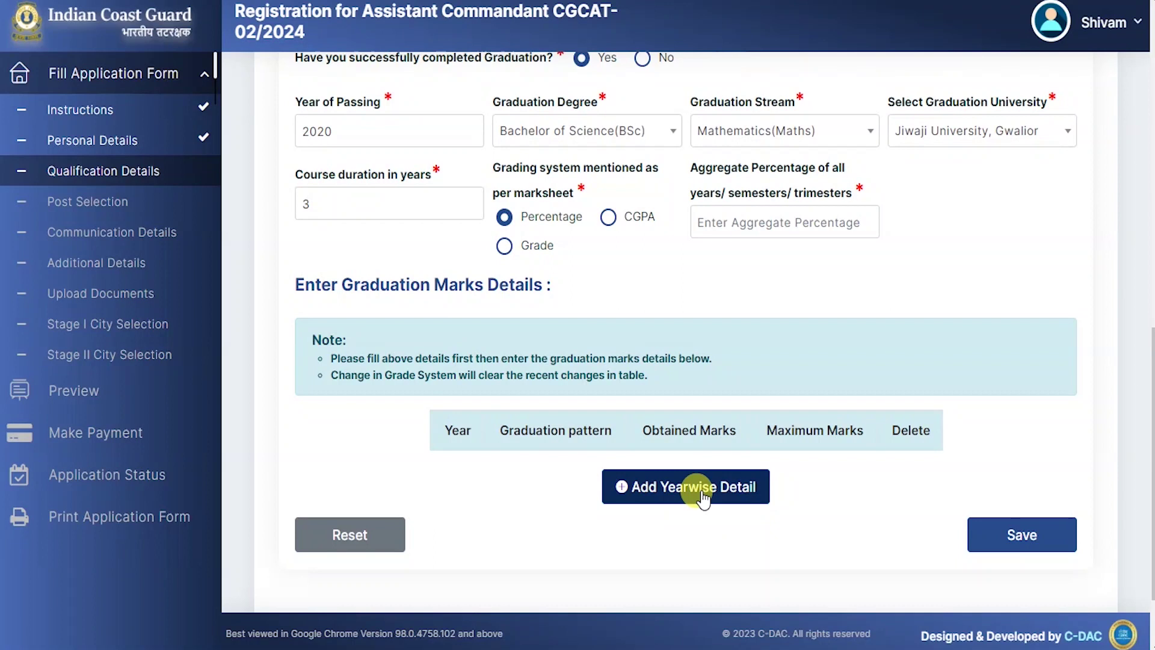
click(703, 496)
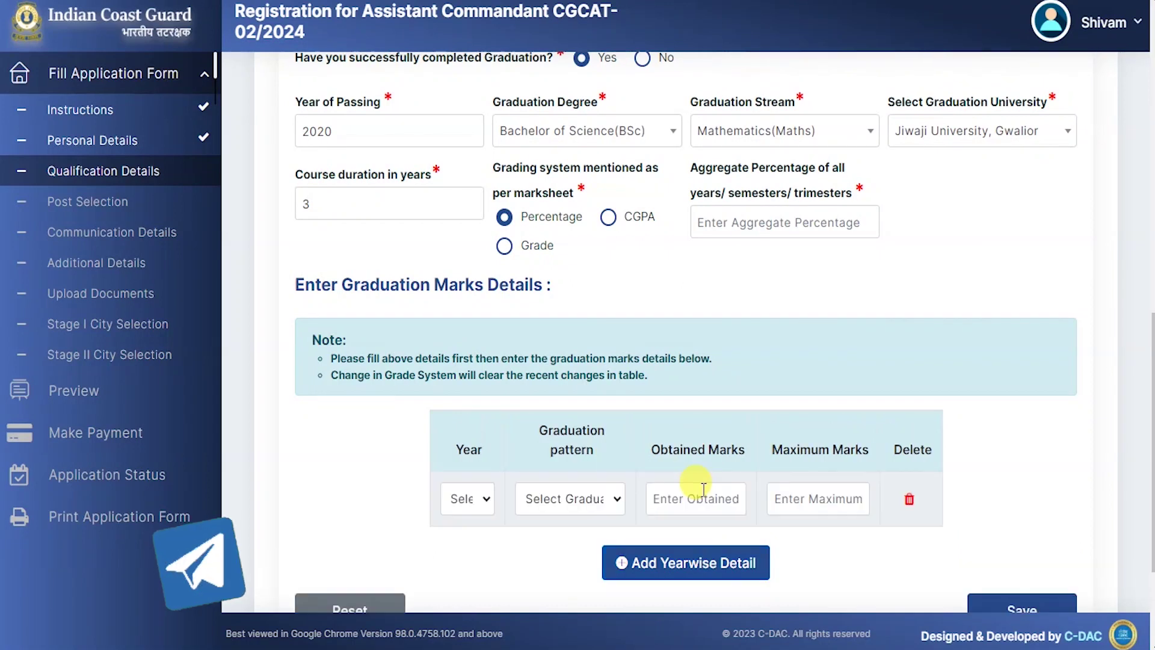
click(590, 501)
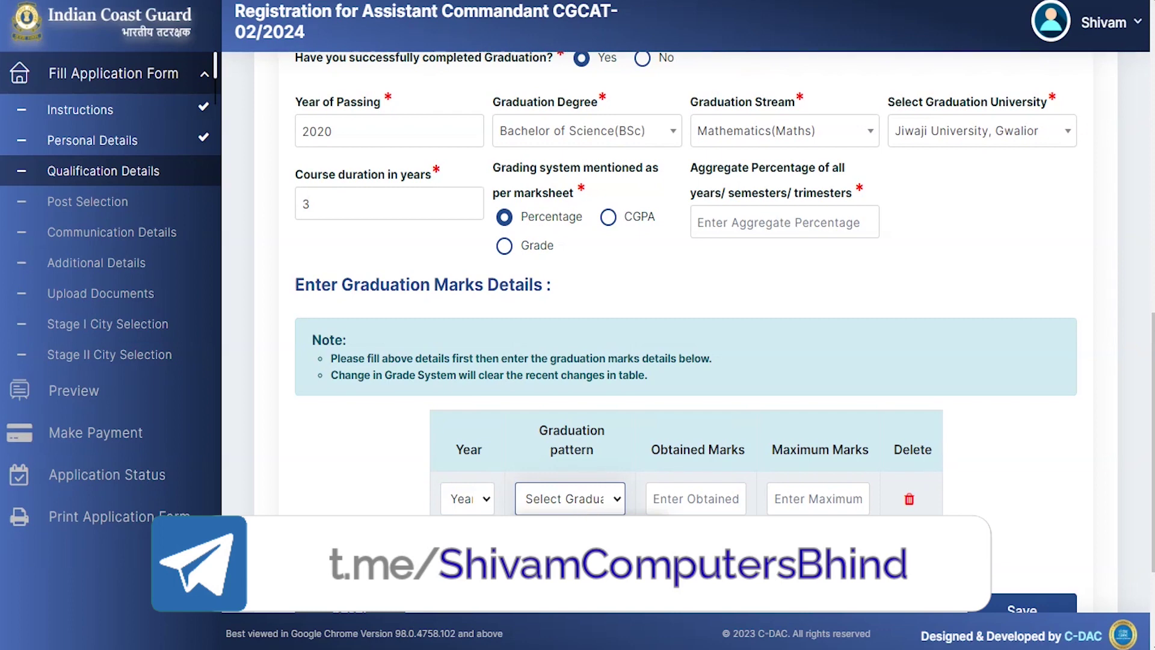
key(Down)
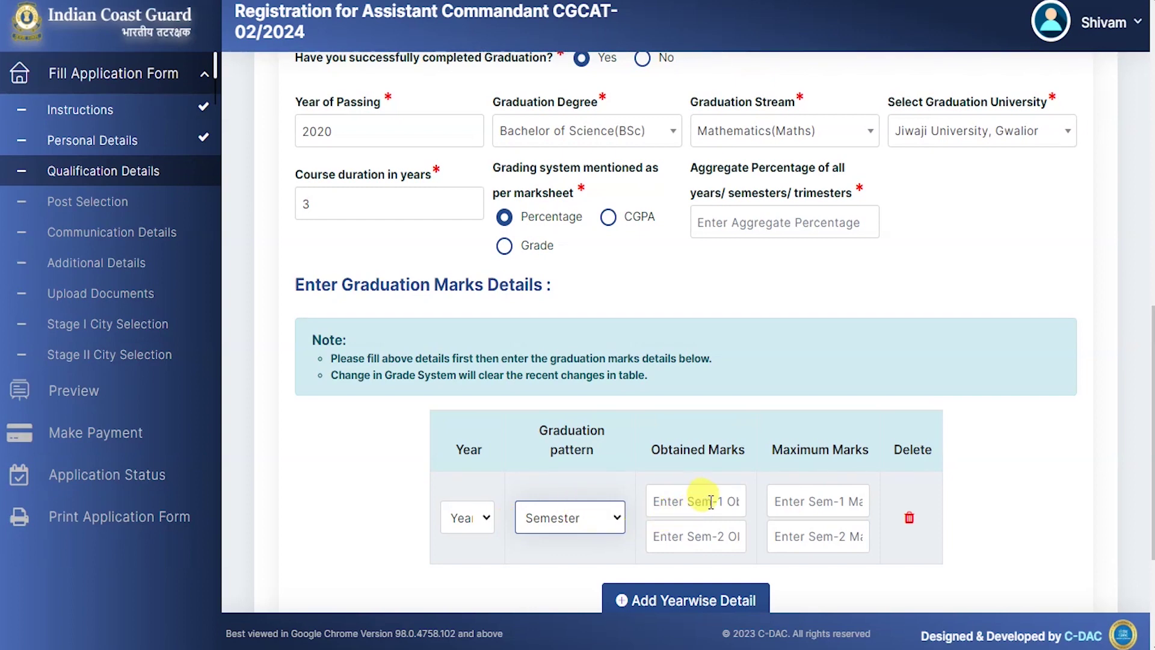
Enter 300 out of 500 marks for semester 1 and 250 out of 500 for semester 2 in the first row.
click(840, 497)
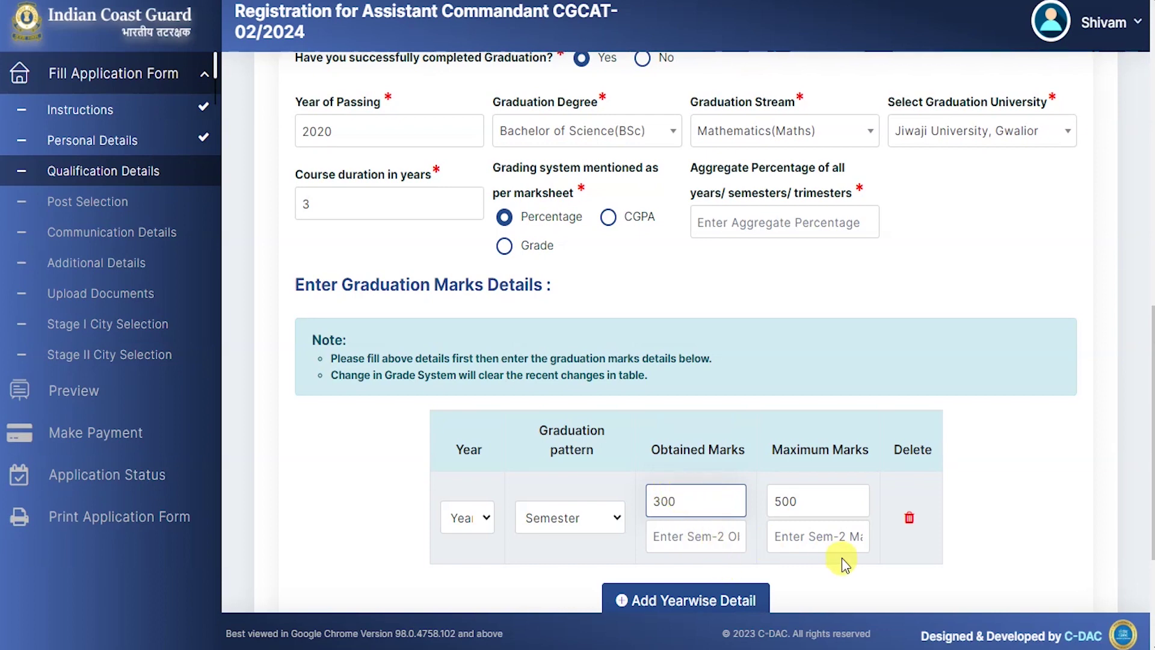
click(715, 546)
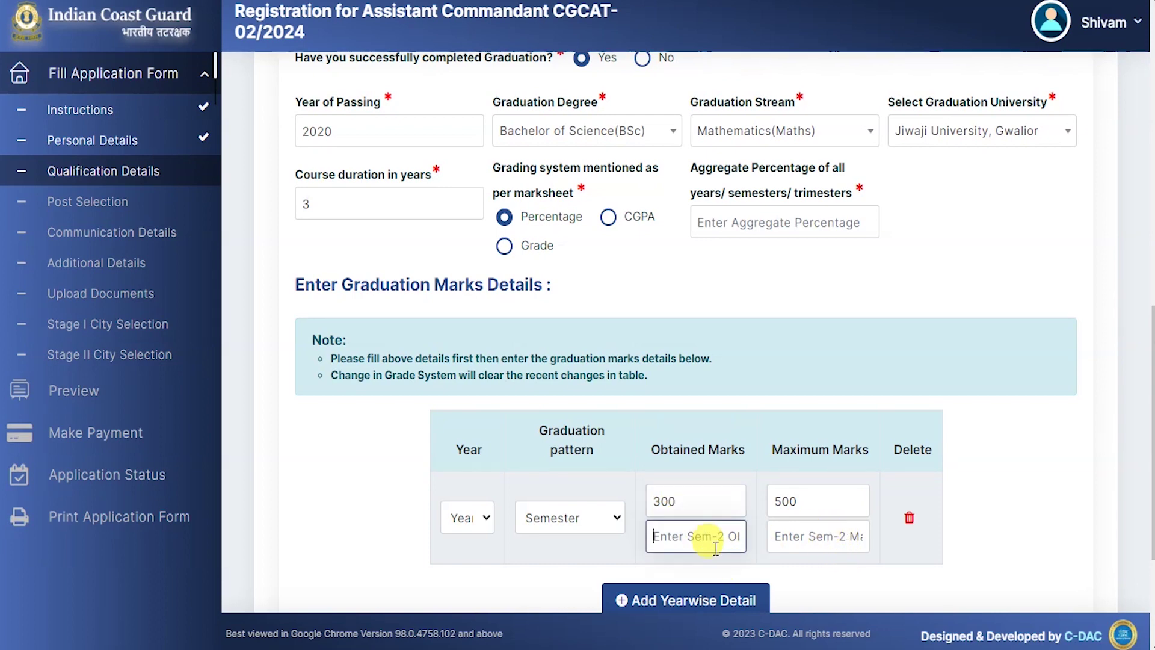
click(776, 543)
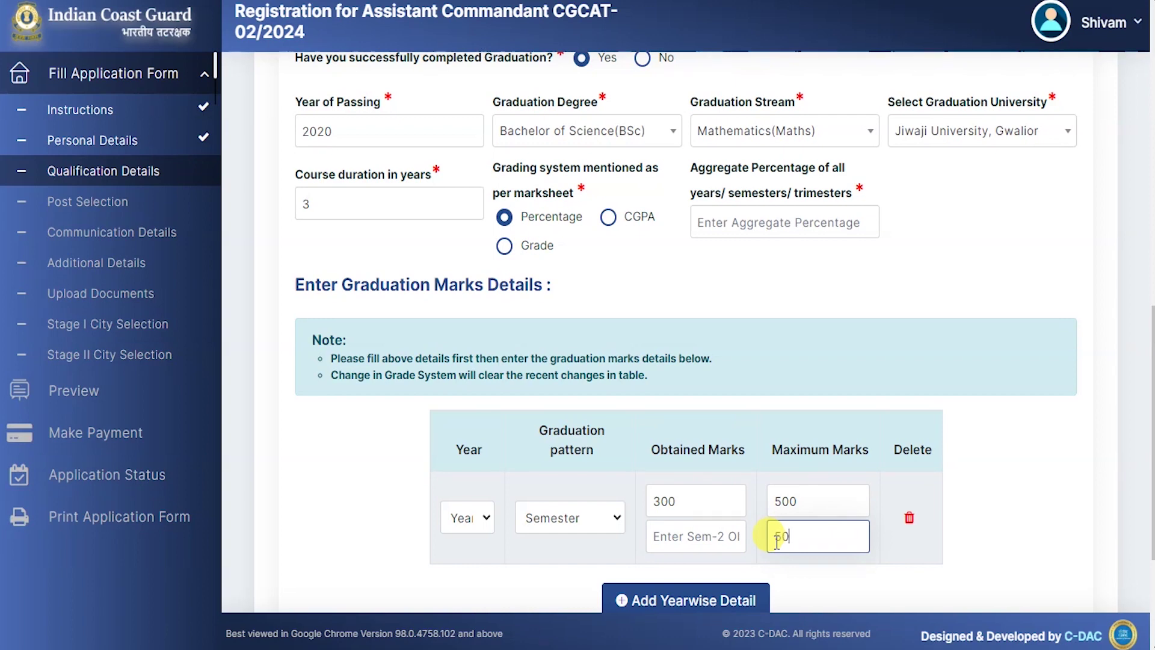
text(500)
click(661, 536)
text(250)
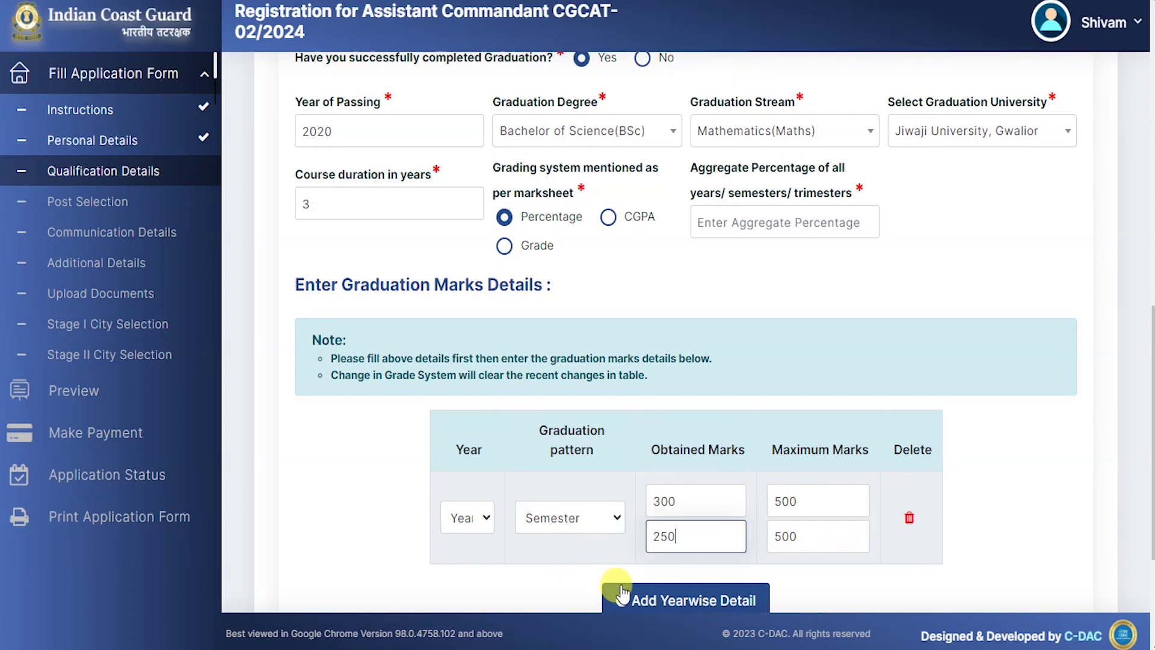
Add a second year-wise row to the graduation marks table for Year 2 with the Semester pattern.
scroll(684, 582, down, 1)
click(677, 513)
click(465, 504)
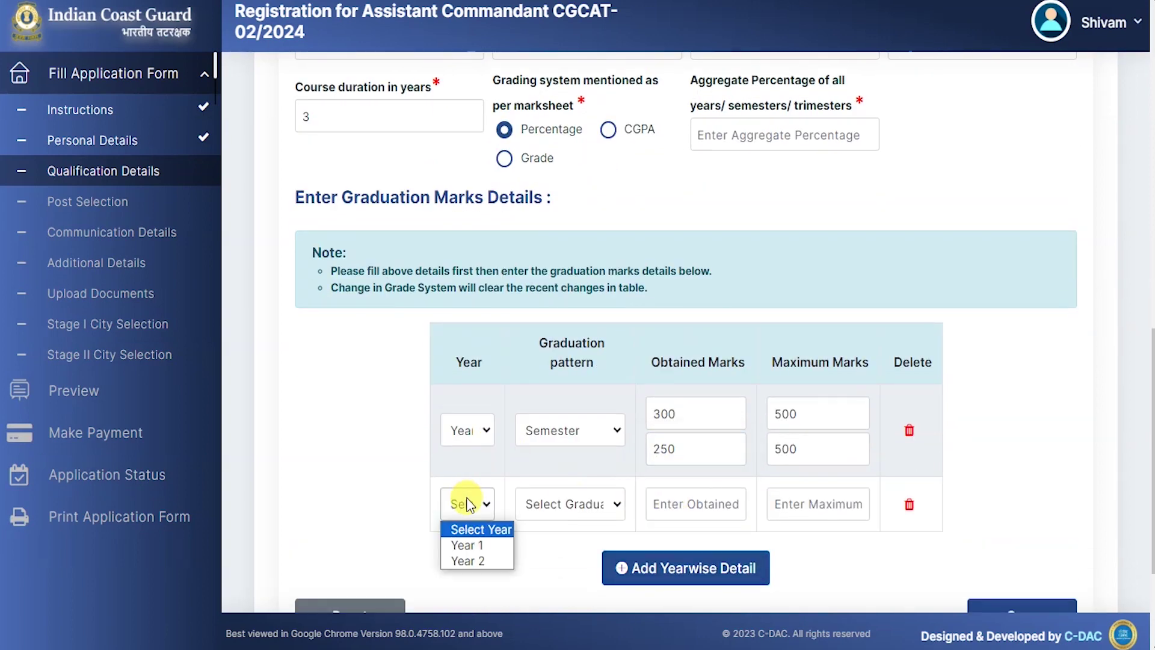
click(477, 559)
click(572, 503)
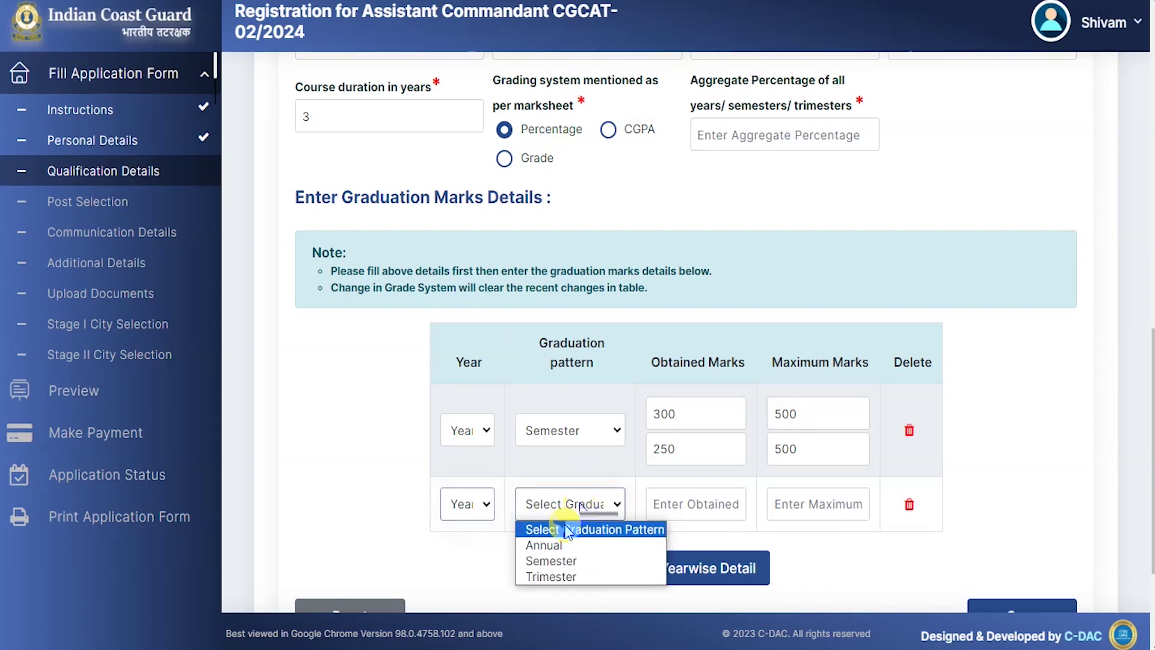
click(570, 561)
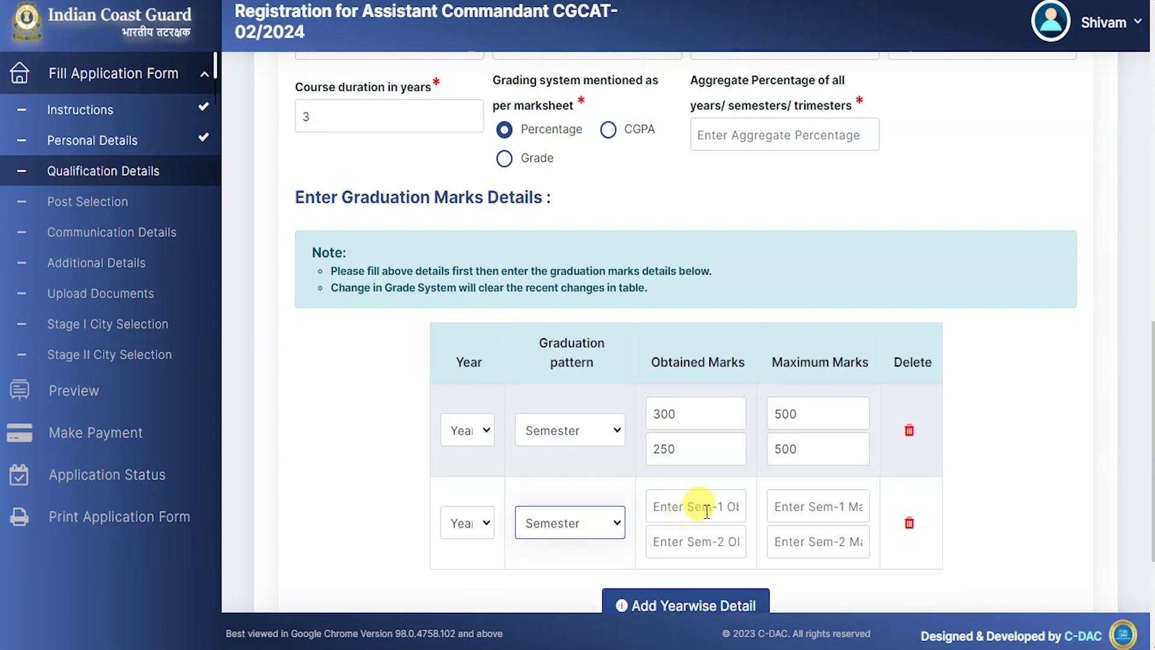
Enter 256 out of 500 marks for semester 1 and 366 out of 500 for semester 2 in the second row.
scroll(710, 499, down, 3)
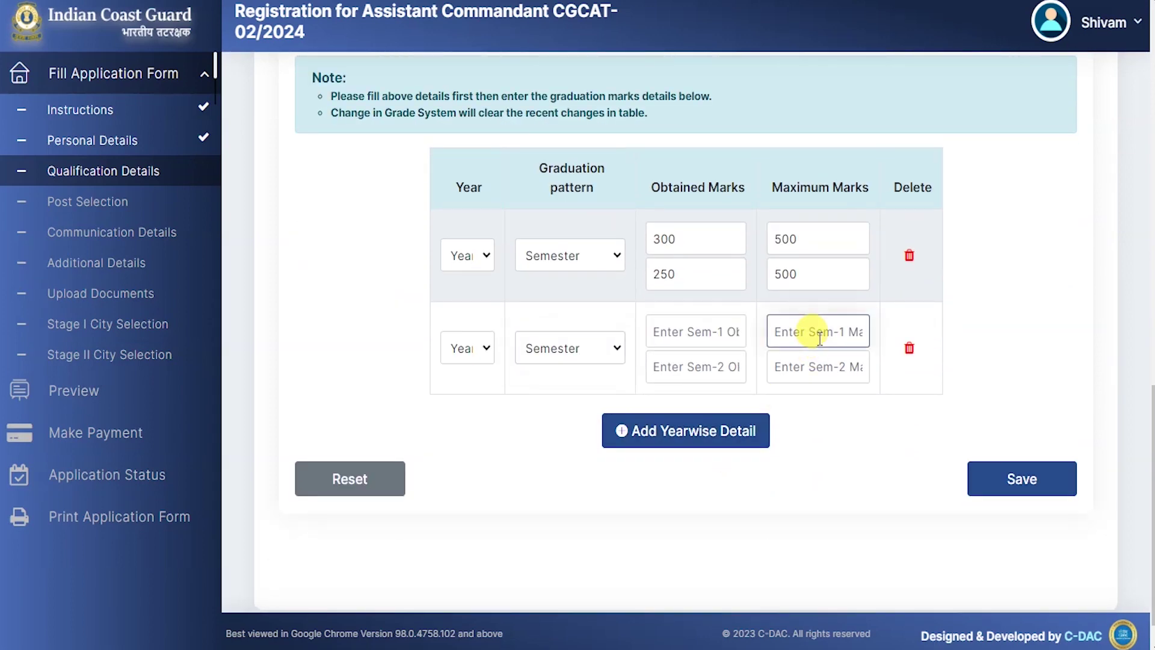
text(500)
key(Tab)
text(5)
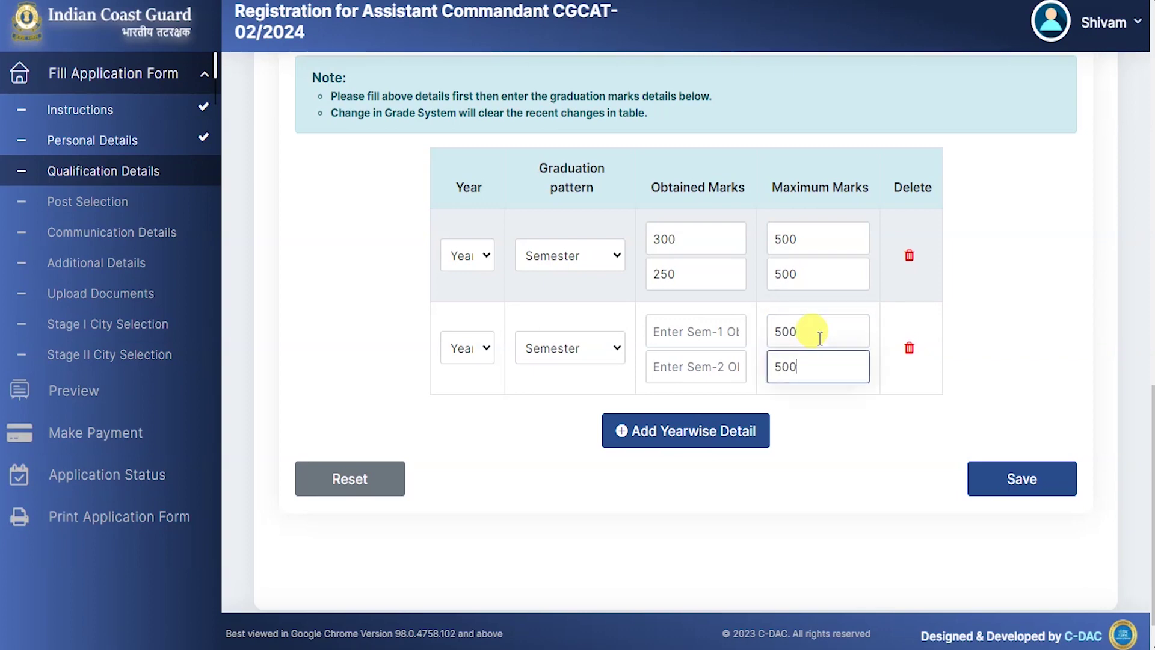
click(724, 332)
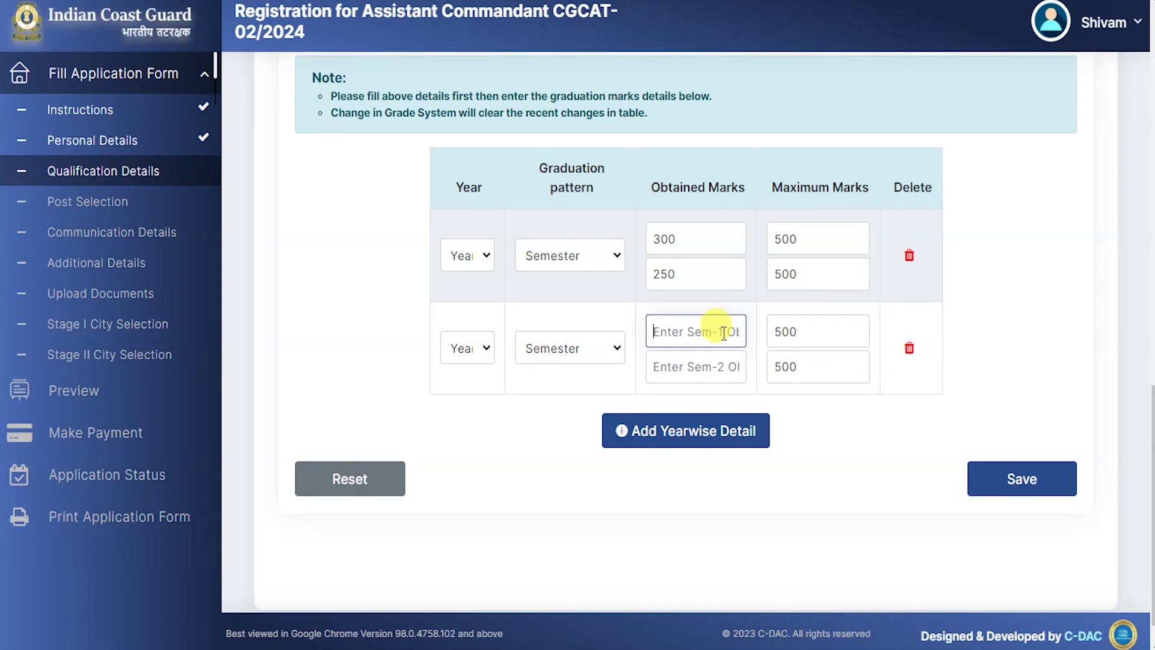
Add a third year-wise row to the graduation marks table and choose the remaining year for it.
click(665, 424)
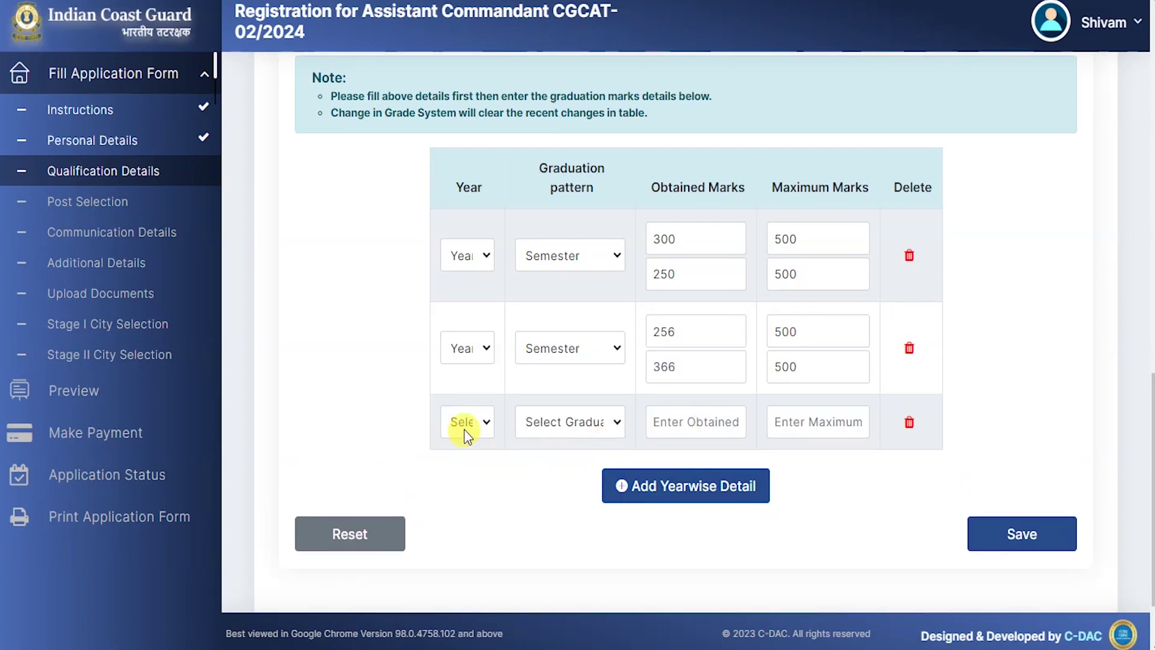
click(463, 428)
click(471, 468)
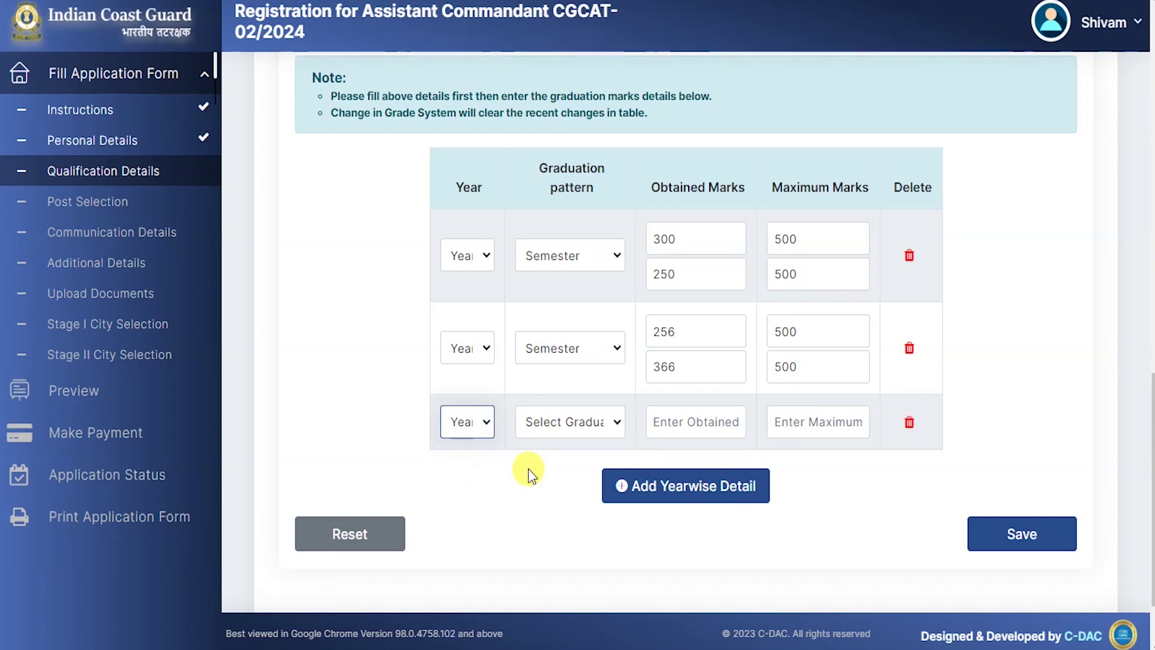
Try the Annual, Semester and Trimester graduation patterns in the third row of the marks table.
click(577, 421)
click(576, 459)
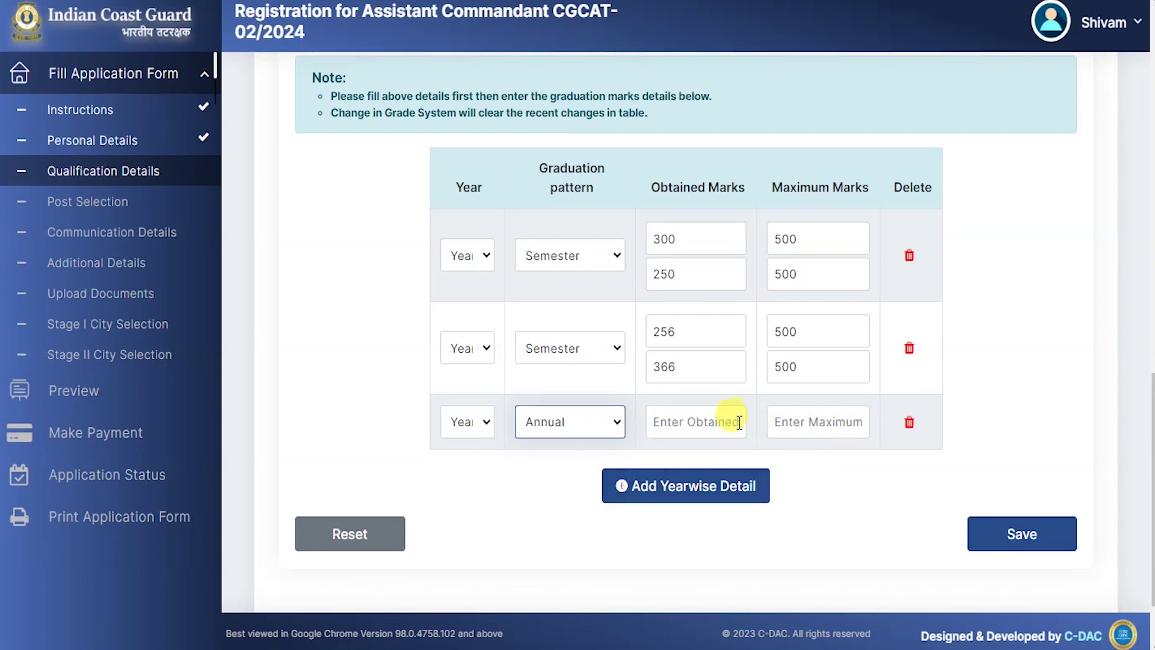
click(571, 421)
click(559, 478)
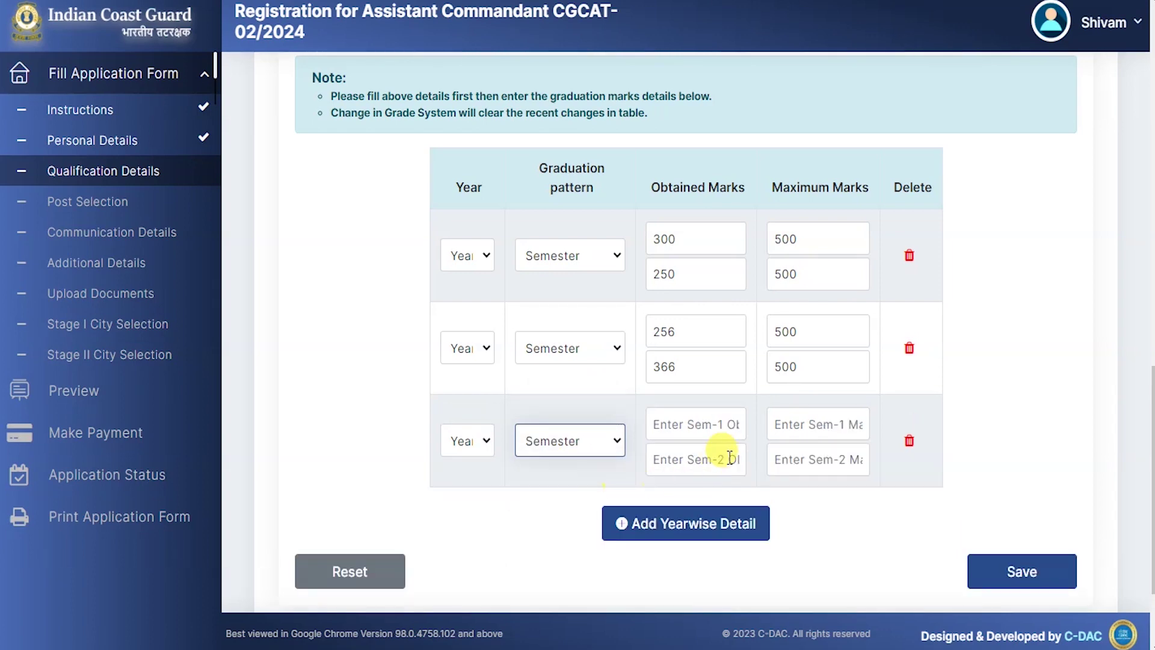
click(576, 441)
click(566, 512)
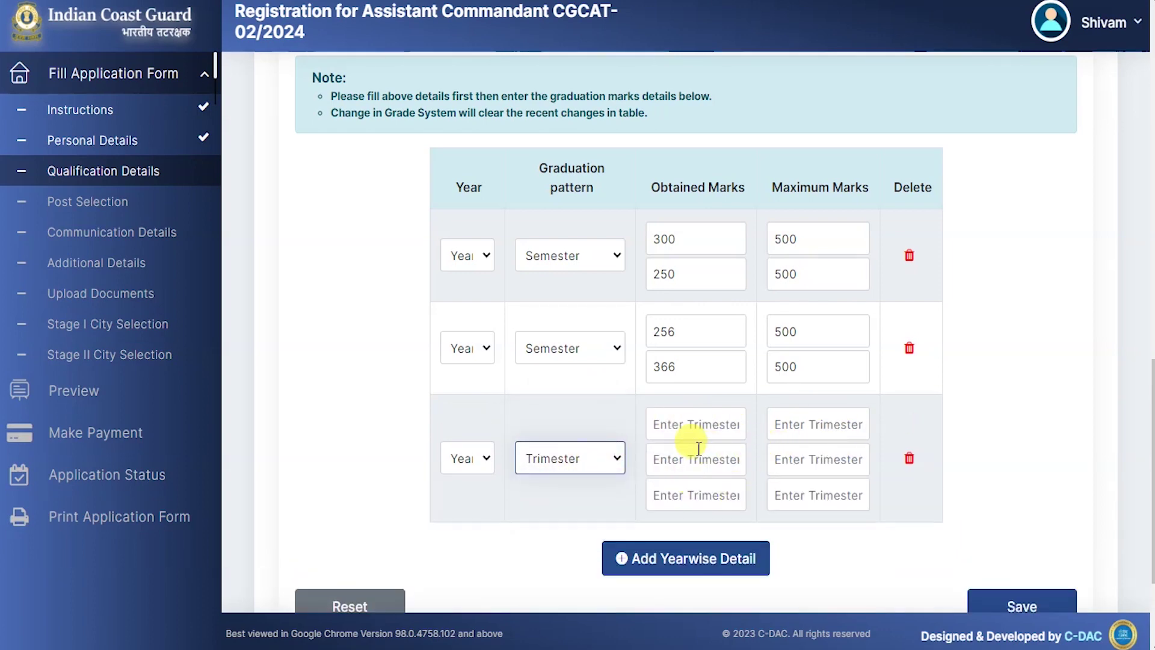
Complete the third row as Semester with 366 and 400 out of 500 marks for semesters 1 and 2, and save the qualification details.
click(610, 458)
click(566, 515)
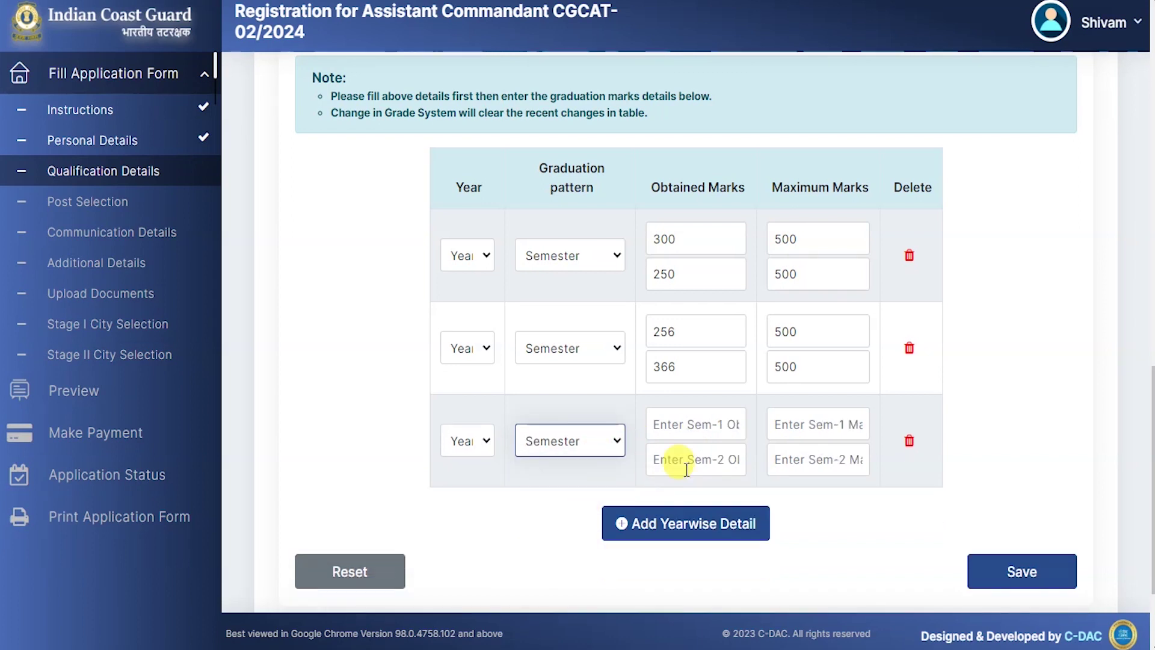
click(701, 416)
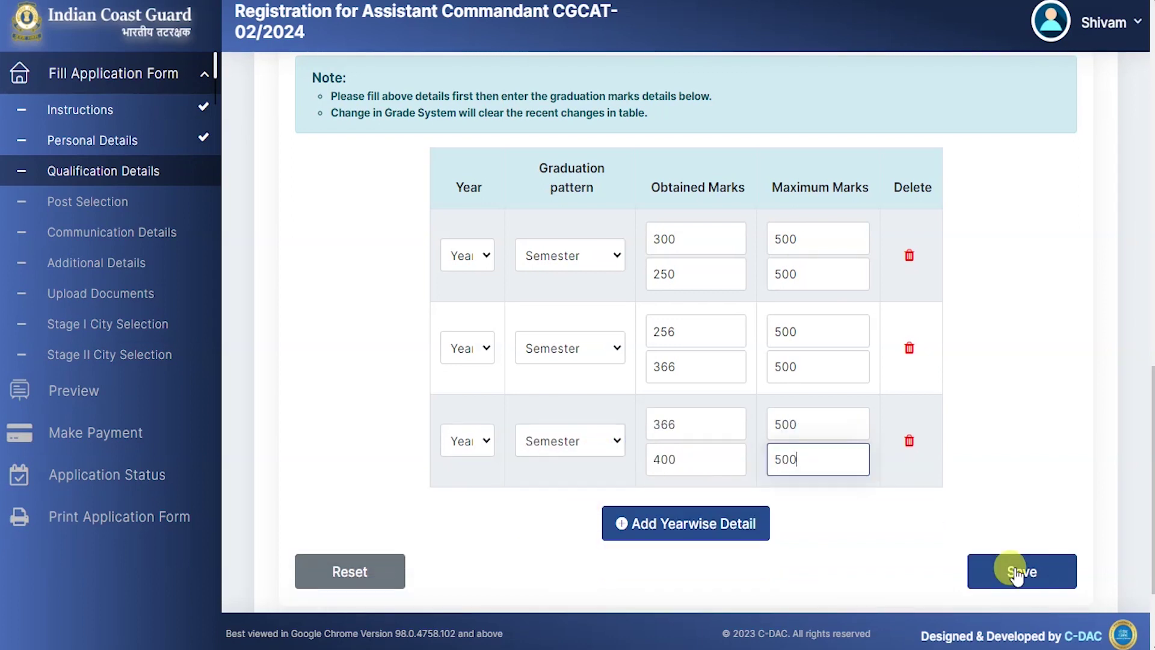
click(1016, 574)
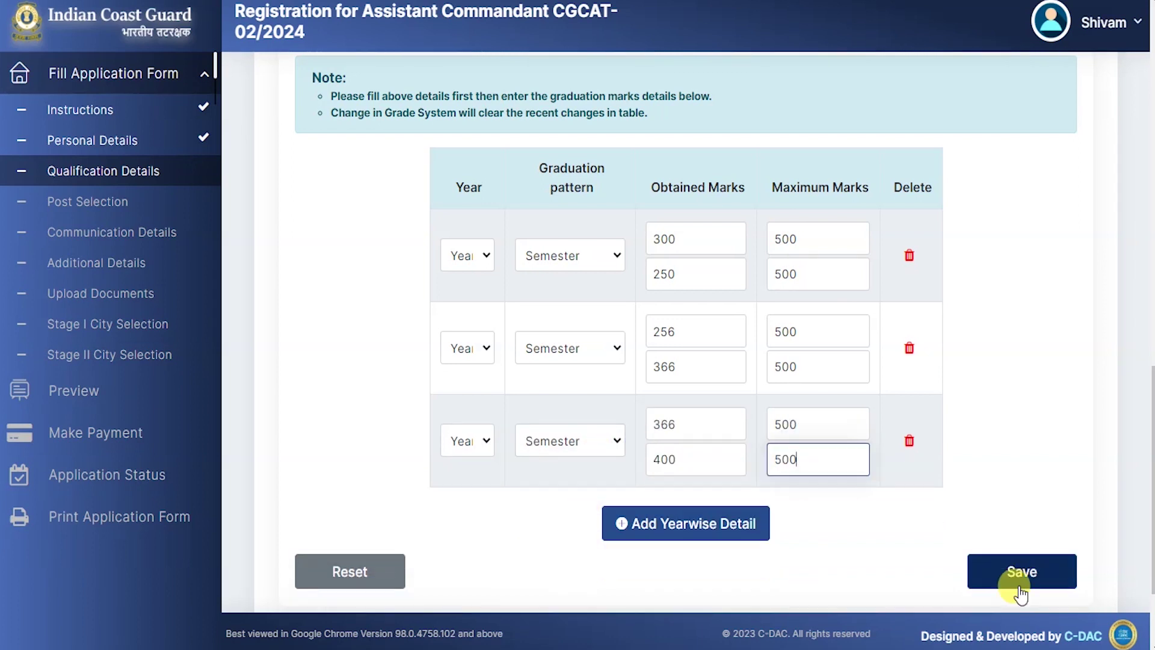